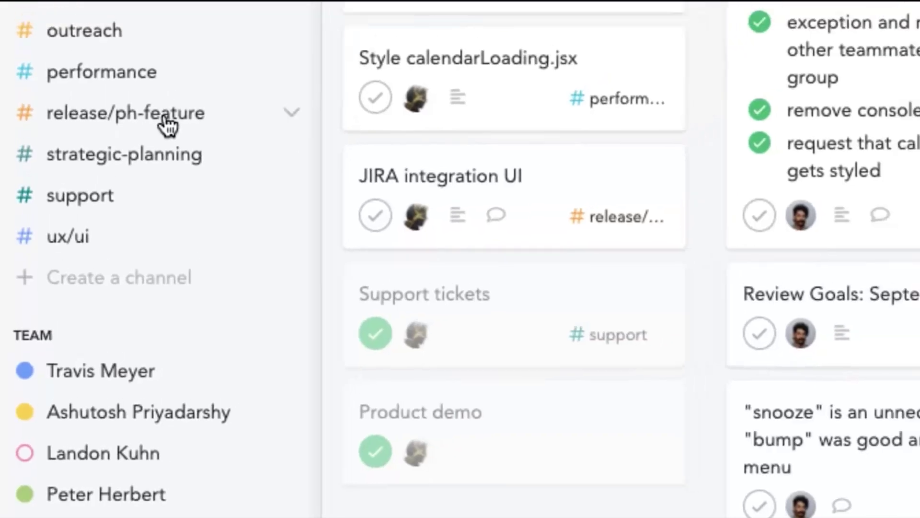
- Filter the board to the release/ph-feature channel from the left sidebar
left_click(178, 100)
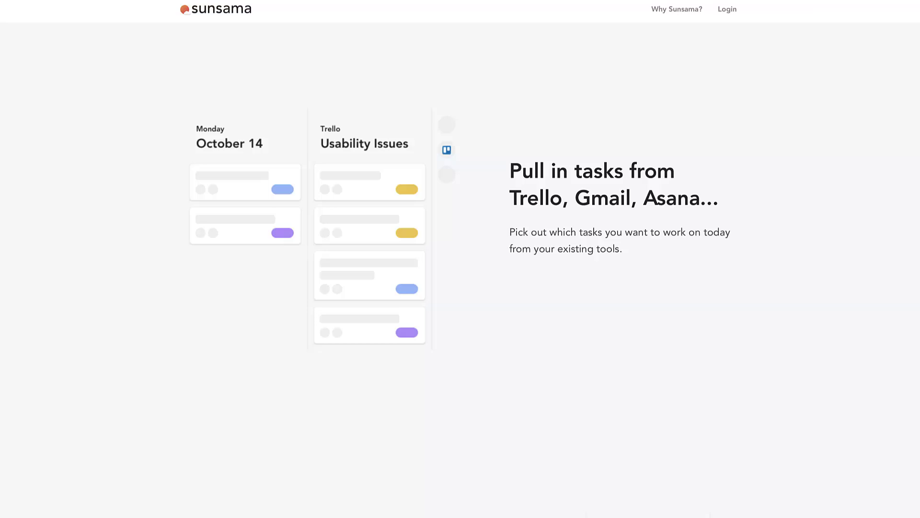
scroll(460, 288, "down", 8)
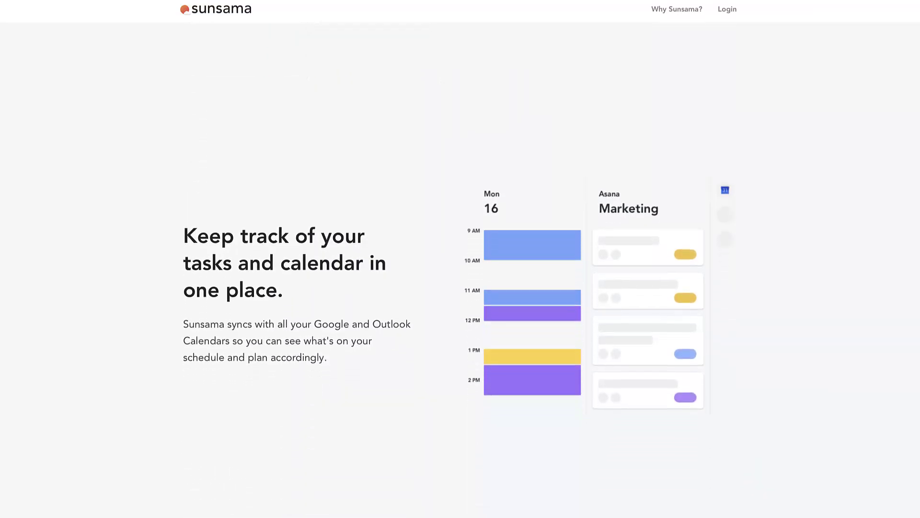
scroll(460, 287, "down", 1)
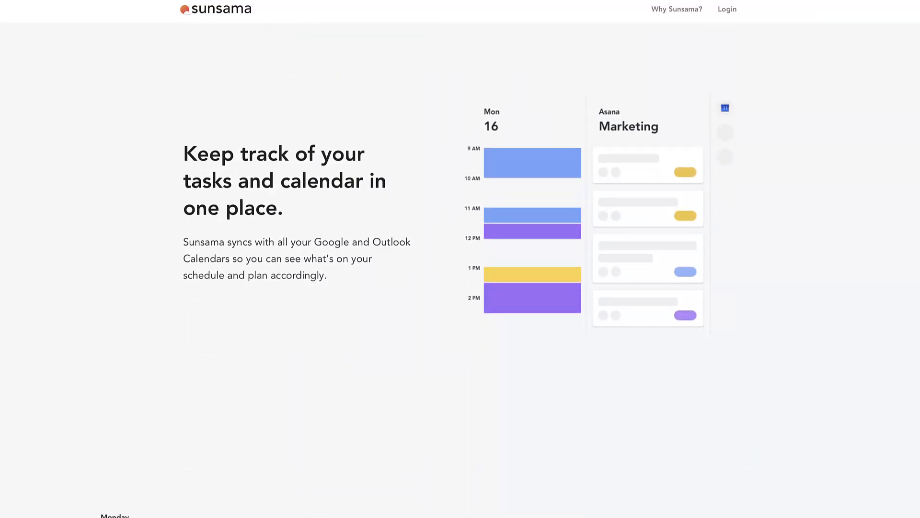
scroll(460, 287, "down", 6)
scroll(461, 288, "down", 8)
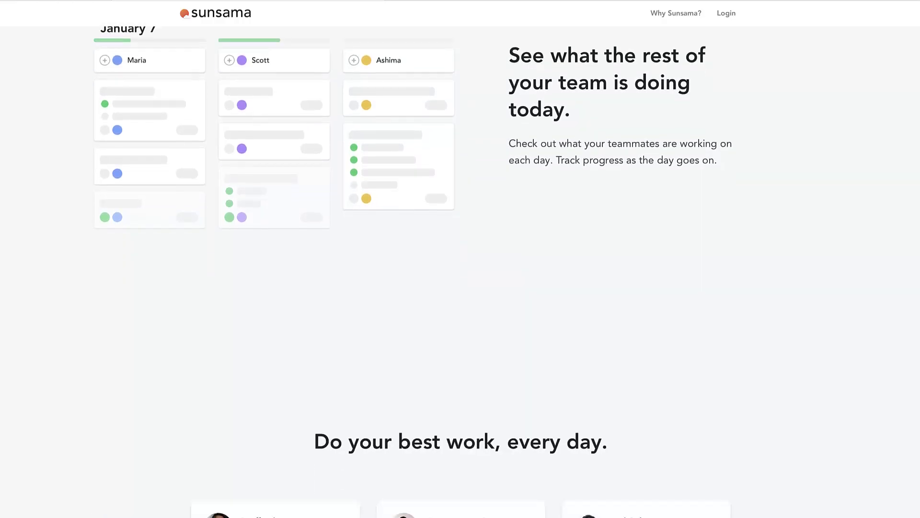
scroll(460, 288, "down", 5)
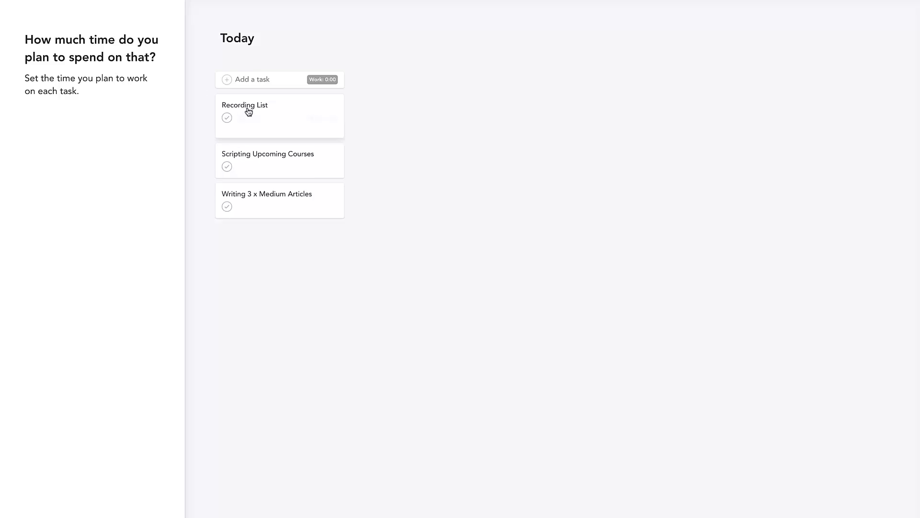
- Give Recording List and Writing 3 x Medium Articles planned times, then continue
left_click(253, 117)
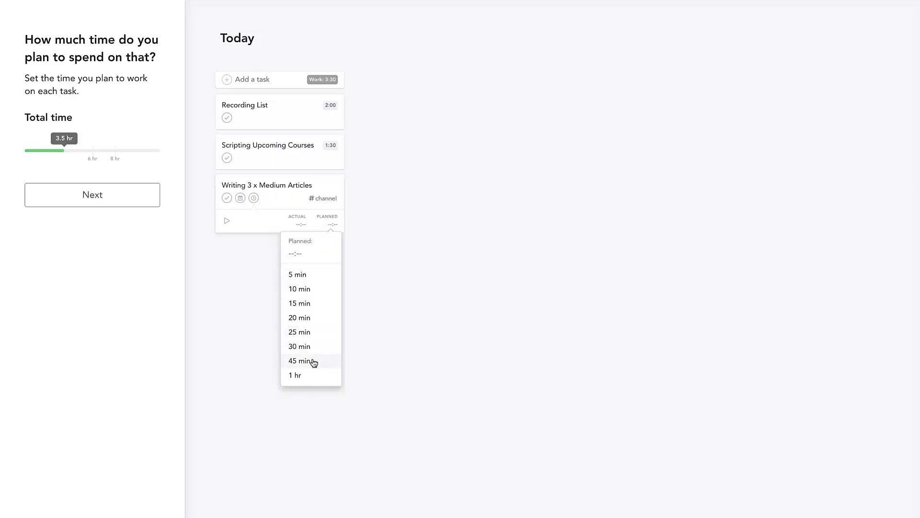
scroll(310, 359, "down", 1)
left_click(306, 372)
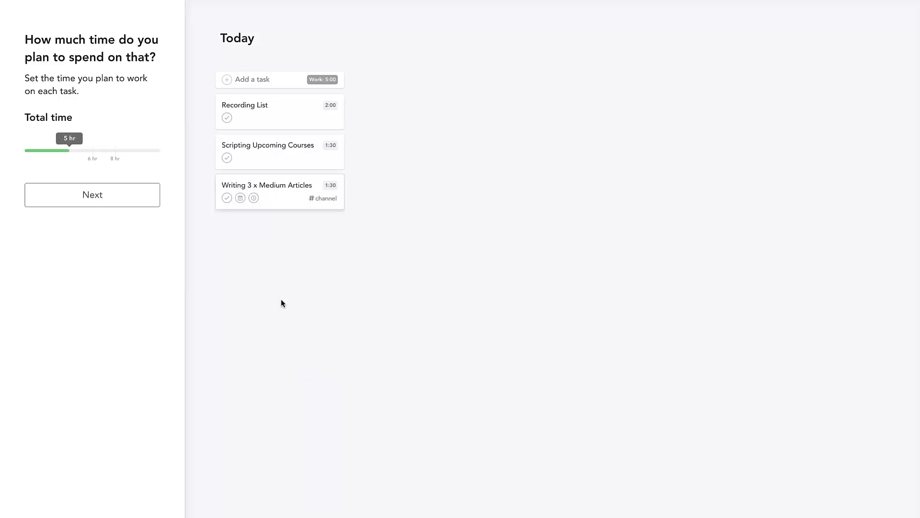
left_click(144, 202)
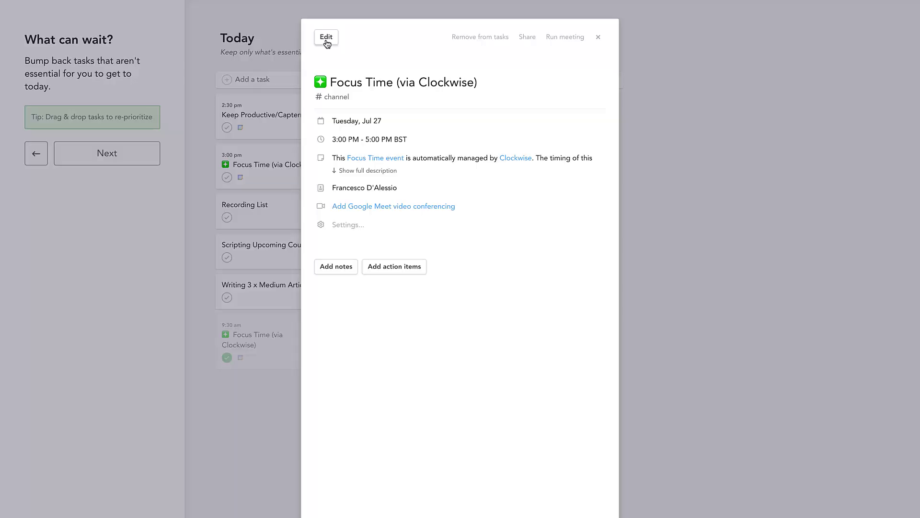
- Delete the 3:00 pm Focus Time event and finish daily planning
left_click(326, 37)
left_click(397, 38)
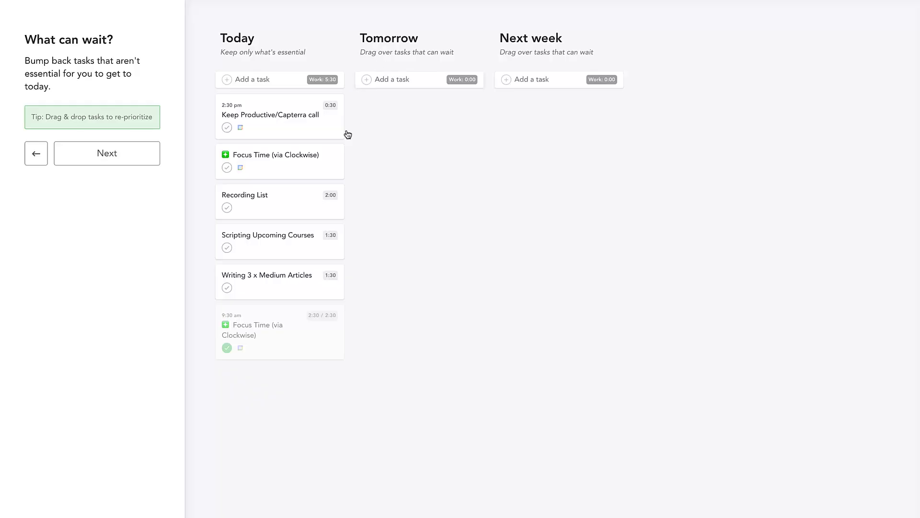
left_click(307, 155)
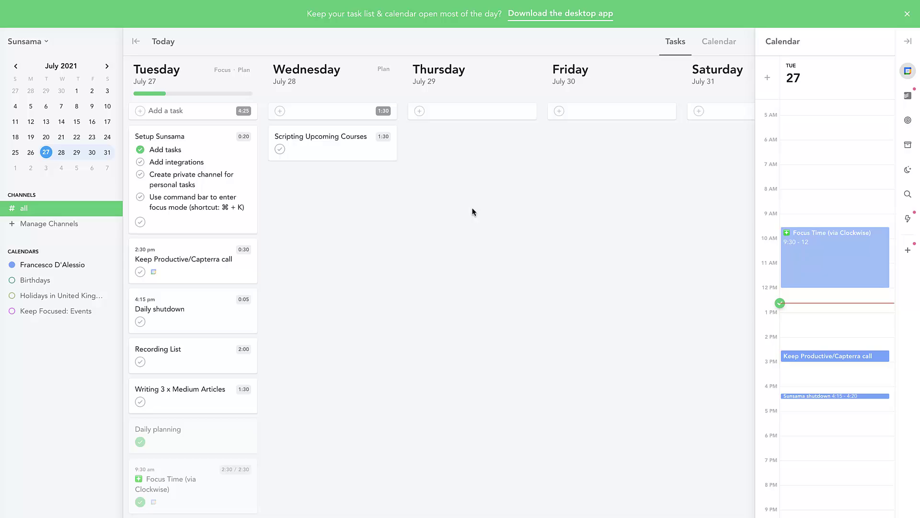
- Close the green desktop-app download banner and the purple reminder banner
left_click(911, 15)
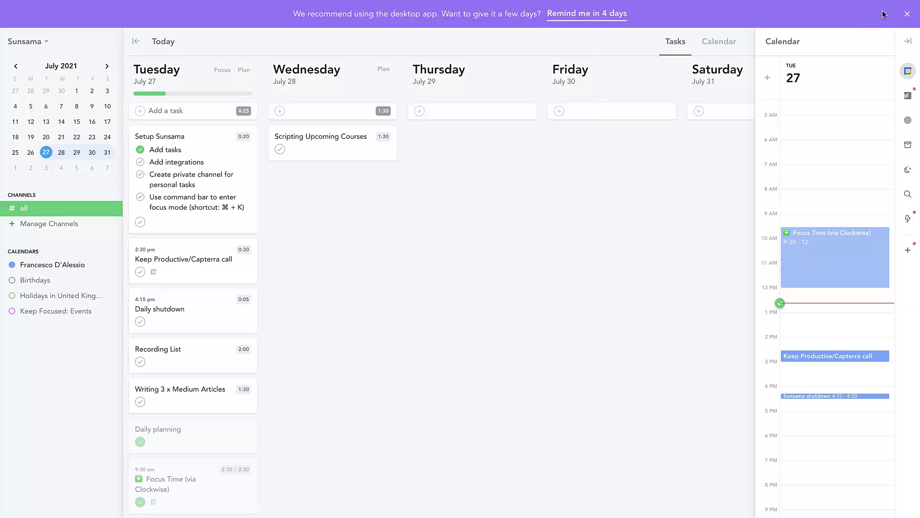
left_click(615, 18)
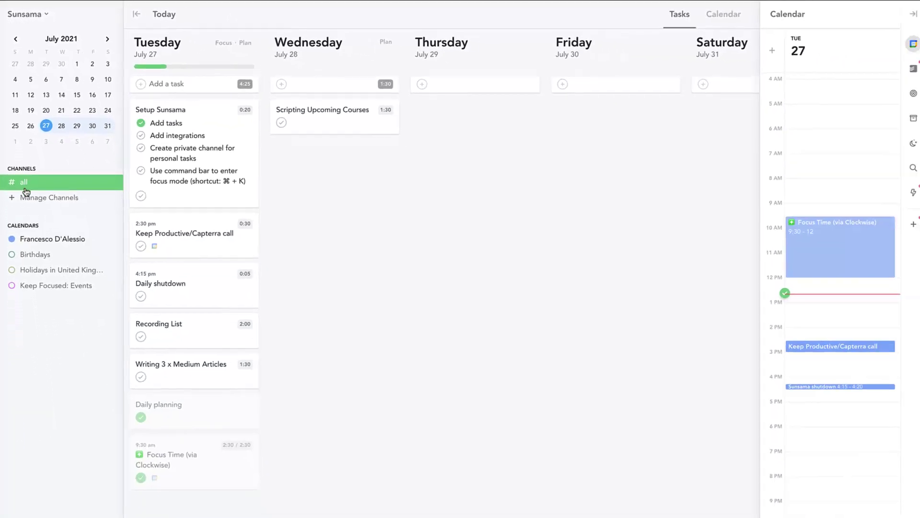
- Add a personal context and a work context in Manage Channels
left_click(37, 196)
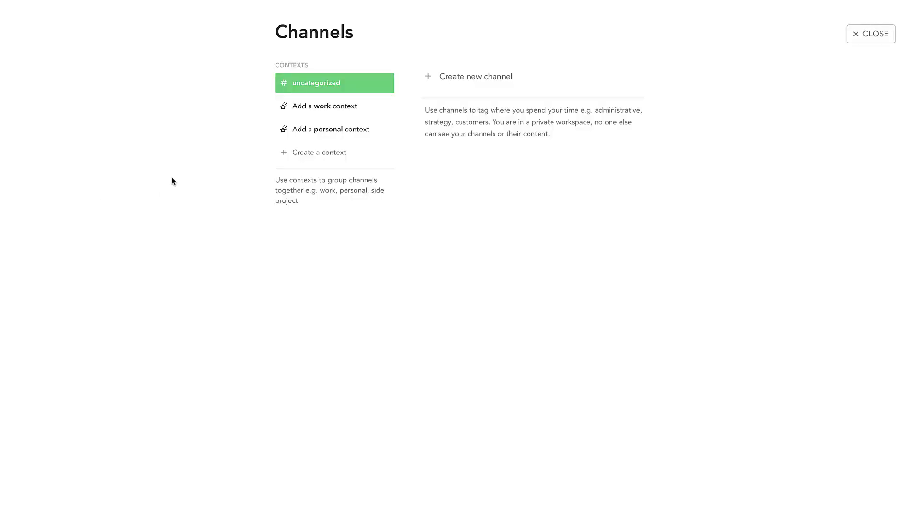
left_click(328, 130)
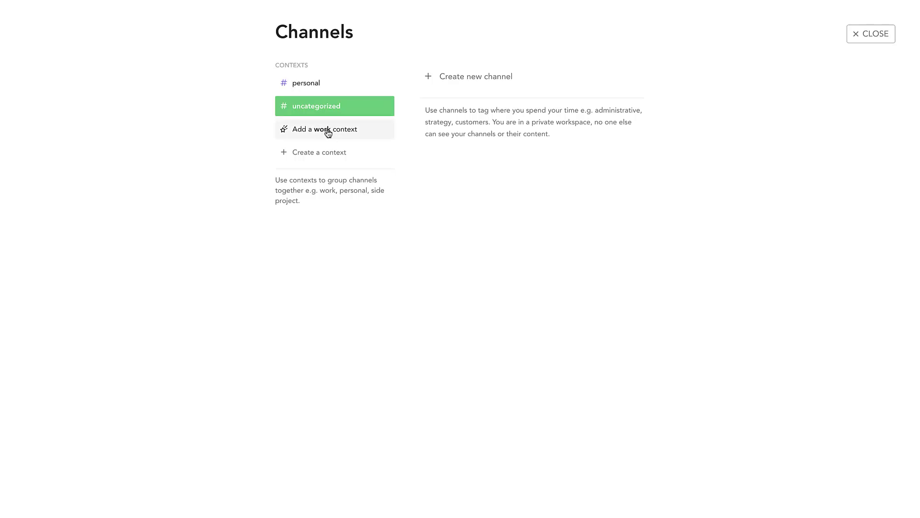
left_click(325, 129)
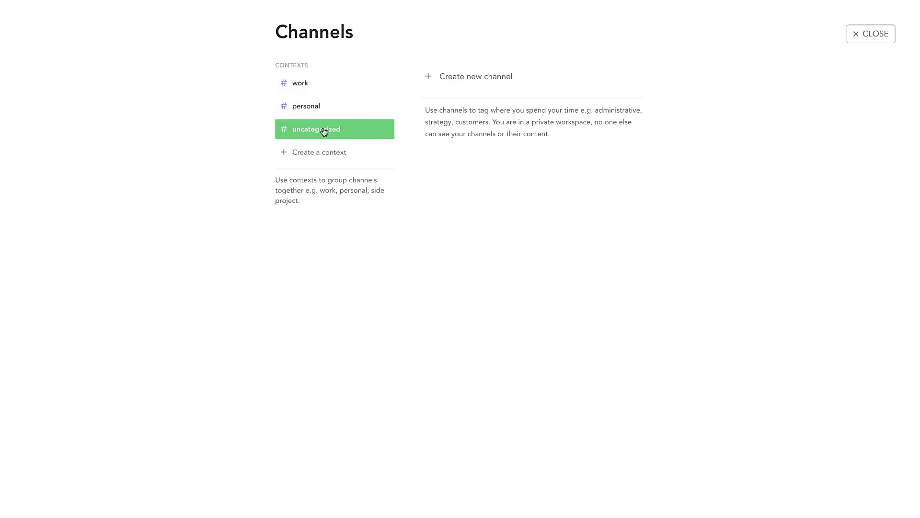
left_click(342, 108)
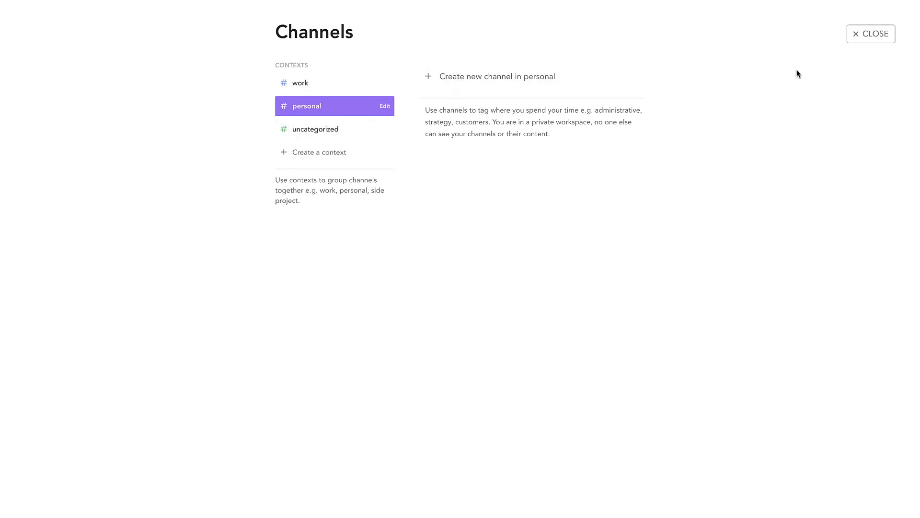
left_click(870, 33)
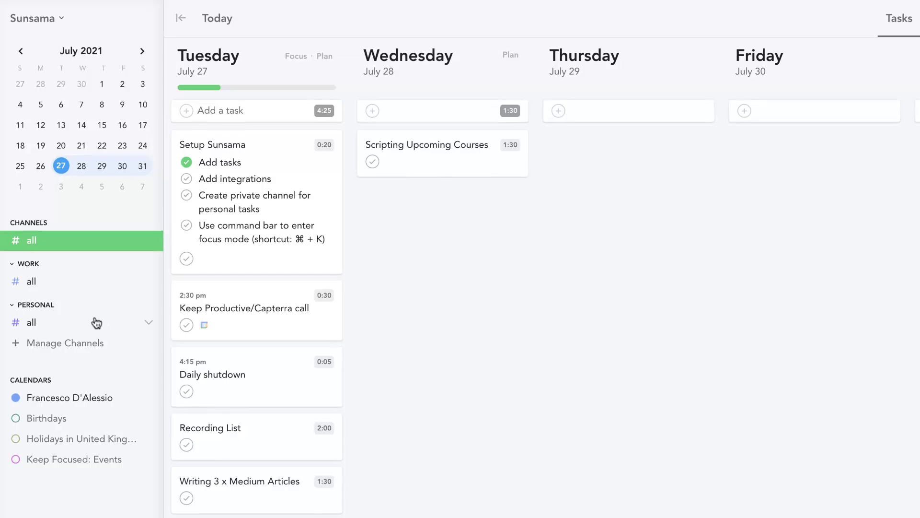
- Filter to personal tasks, then work tasks, then back to all channels
left_click(94, 323)
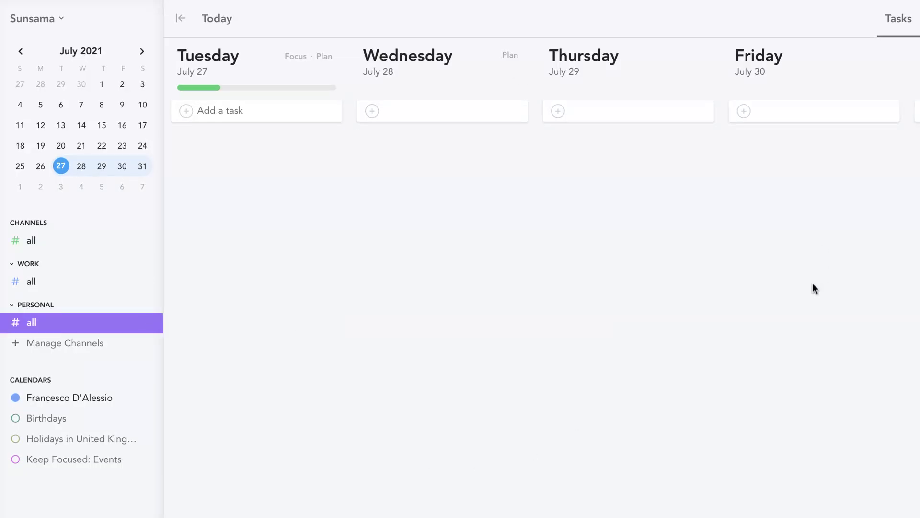
left_click(40, 282)
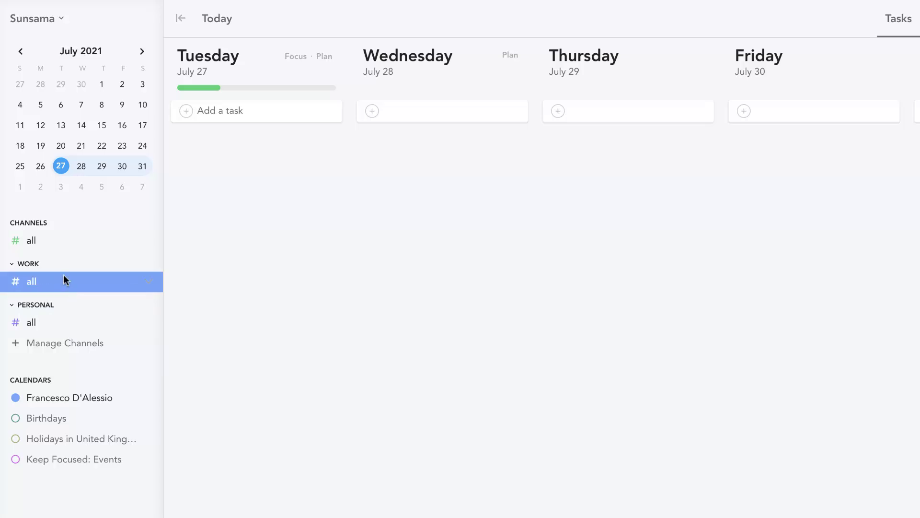
left_click(60, 244)
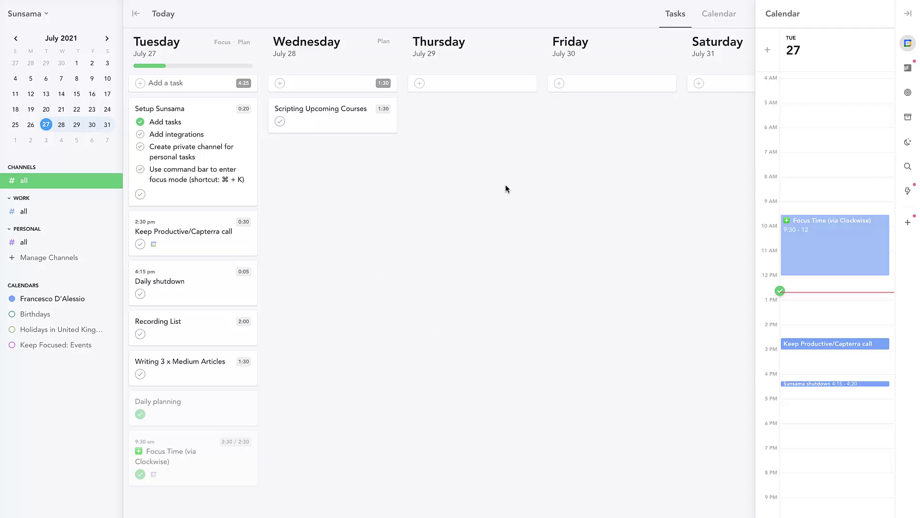
- Peek at the weekly calendar, return to the task board, and hide the sidebar
left_click(719, 14)
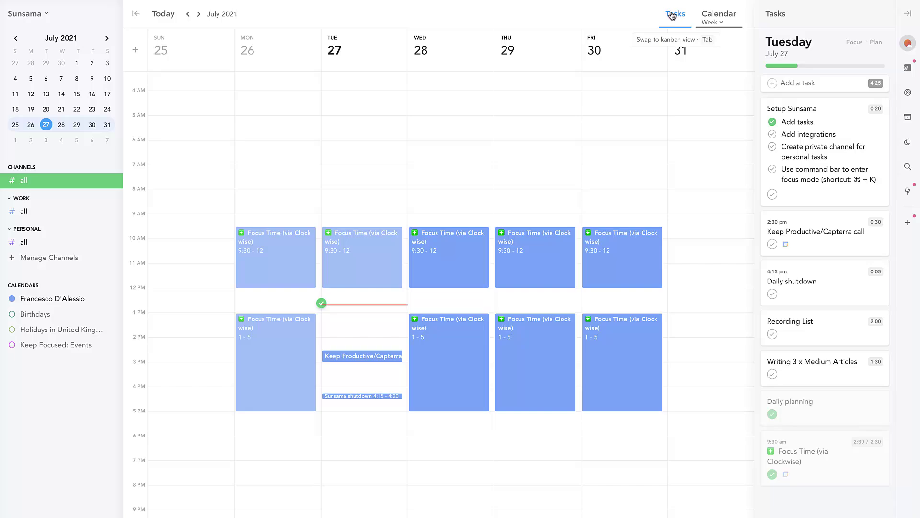
left_click(672, 15)
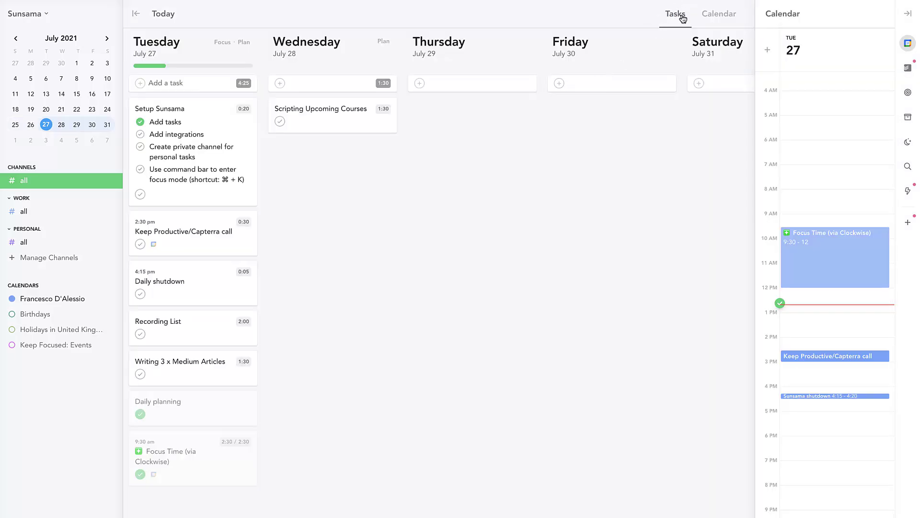
left_click(135, 17)
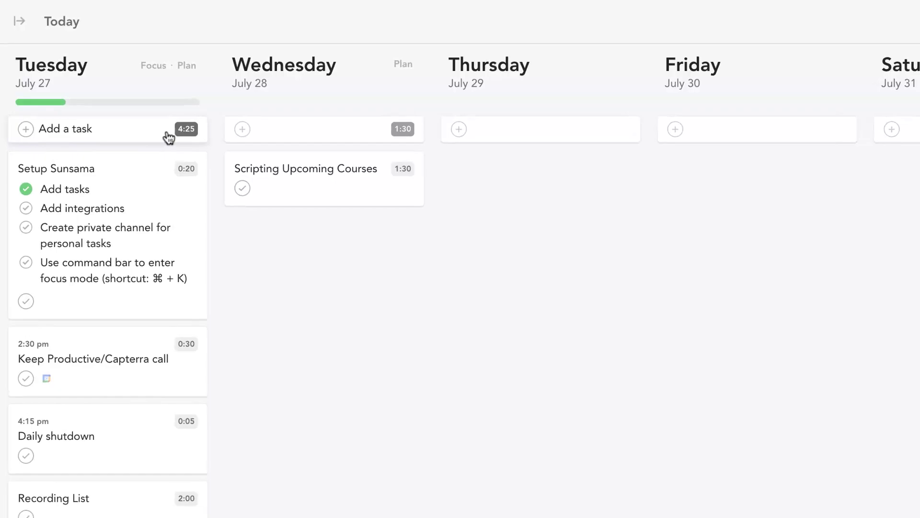
- Add Upload YouTube on Tuesday with 45 minutes planned, and mark Recording List complete
left_click(100, 131)
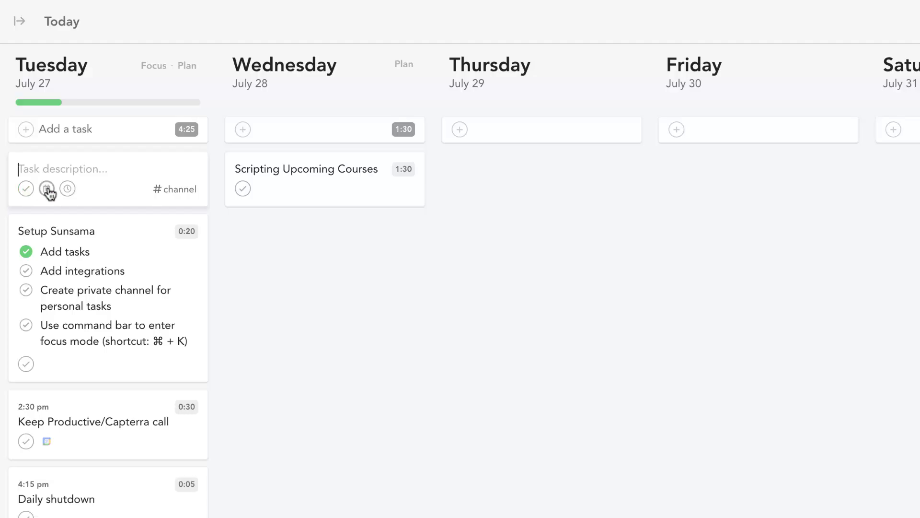
left_click(48, 189)
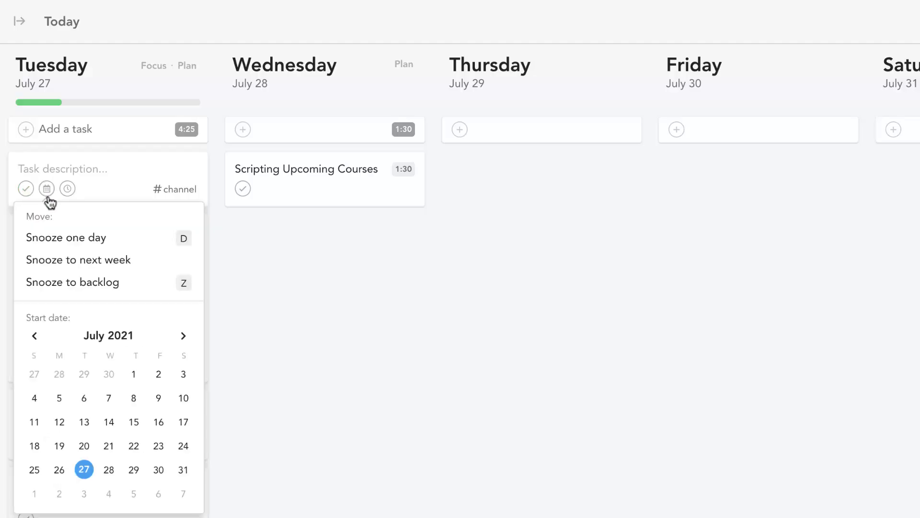
left_click(247, 354)
left_click(44, 175)
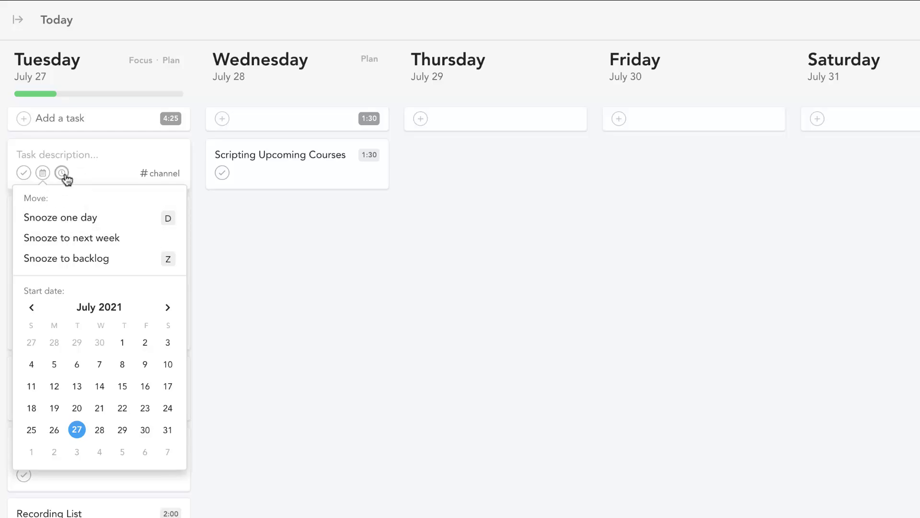
left_click(62, 173)
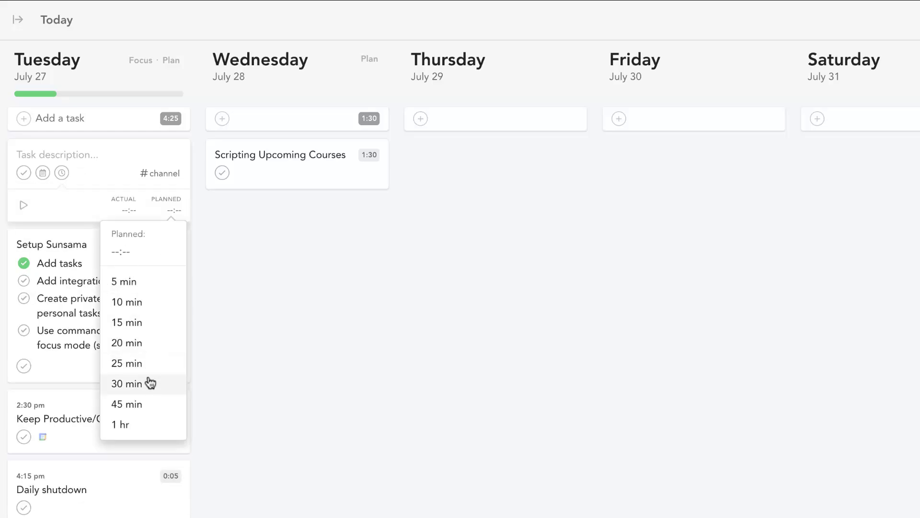
left_click(142, 403)
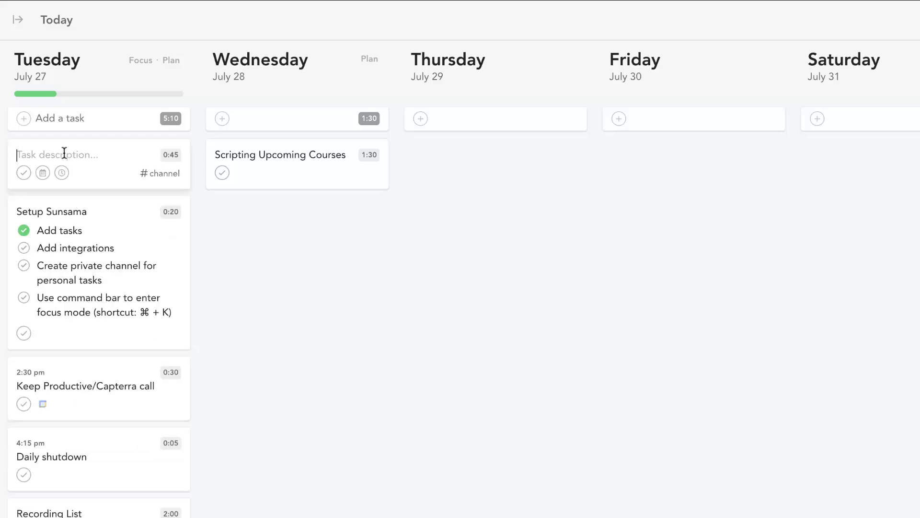
type("Upload You")
key("Return")
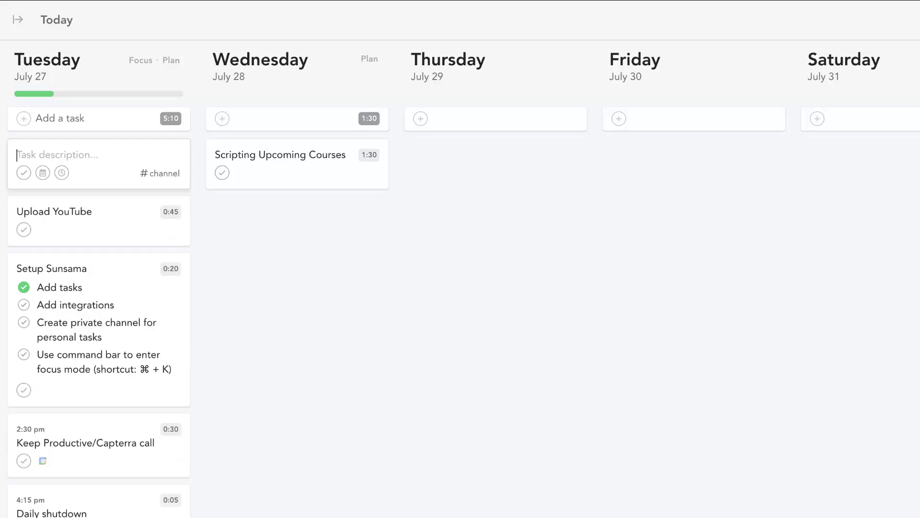
key("Escape")
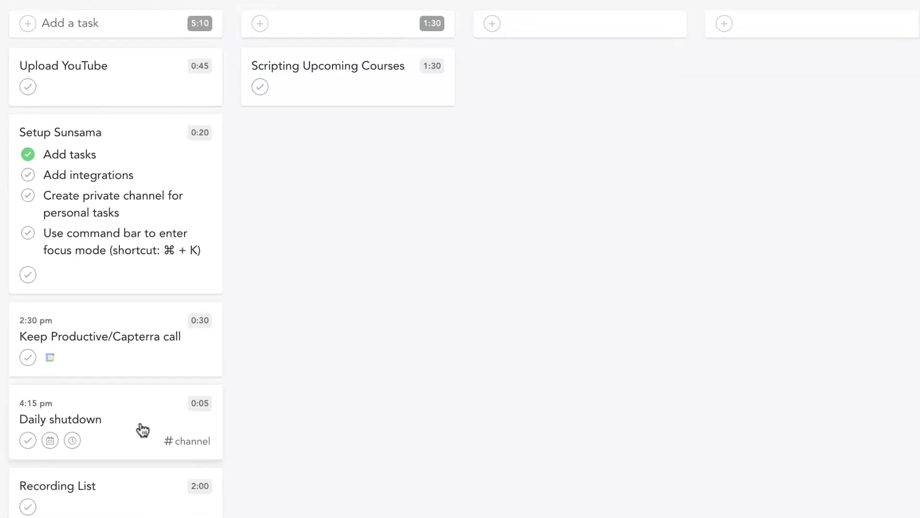
mouse_move(252, 283)
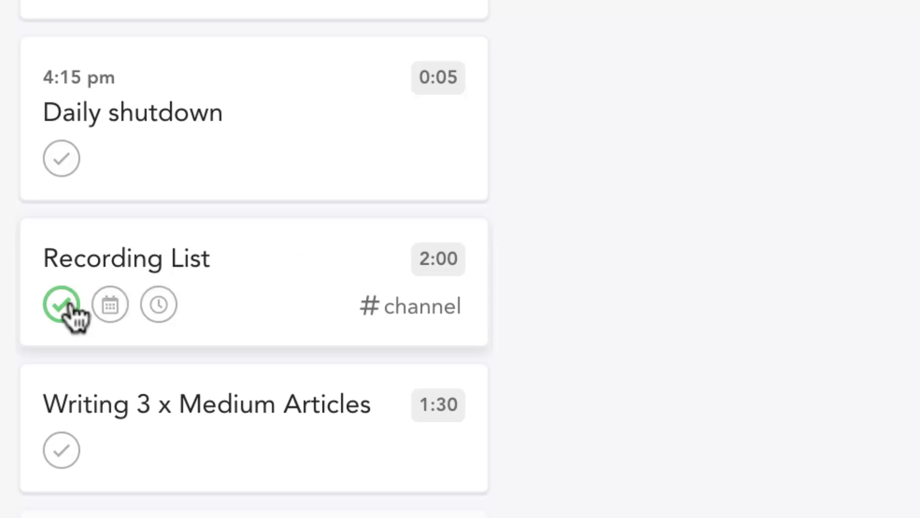
left_click(62, 305)
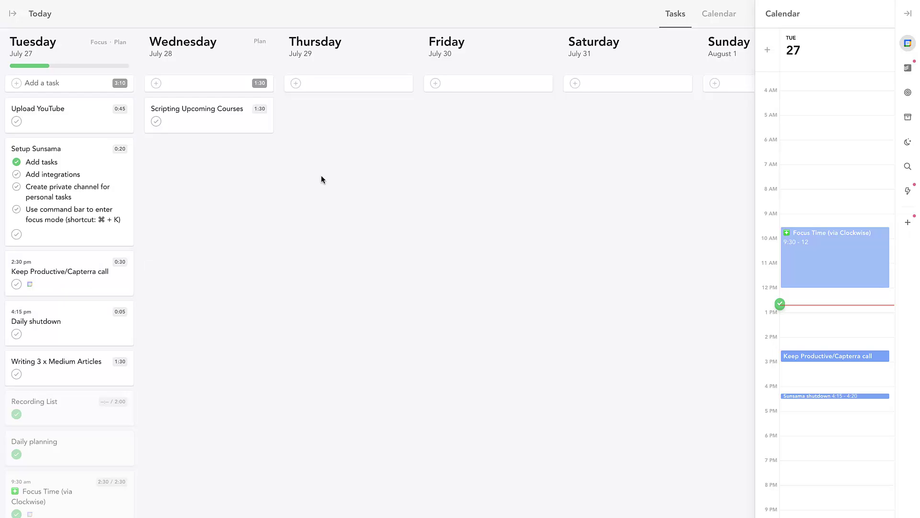
scroll(322, 180, "right", 6)
scroll(321, 180, "right", 4)
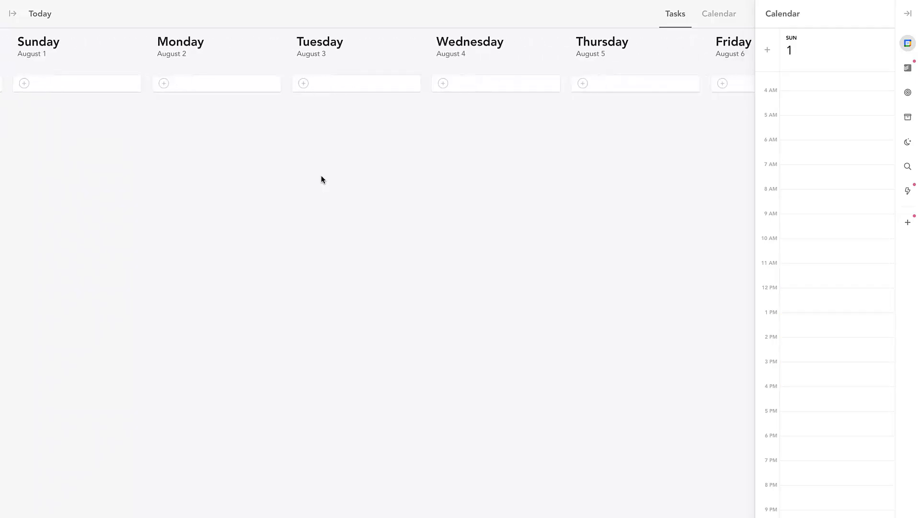
scroll(322, 180, "left", 10)
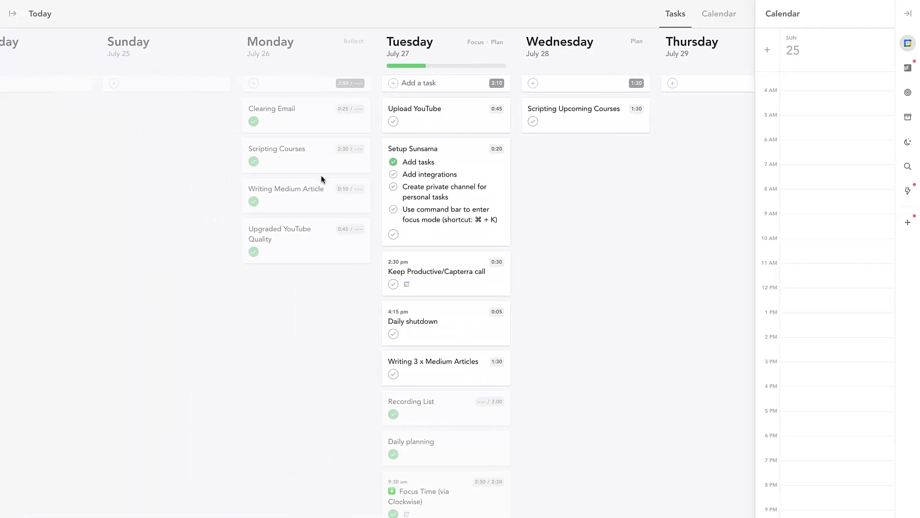
scroll(322, 179, "left", 4)
scroll(409, 188, "right", 6)
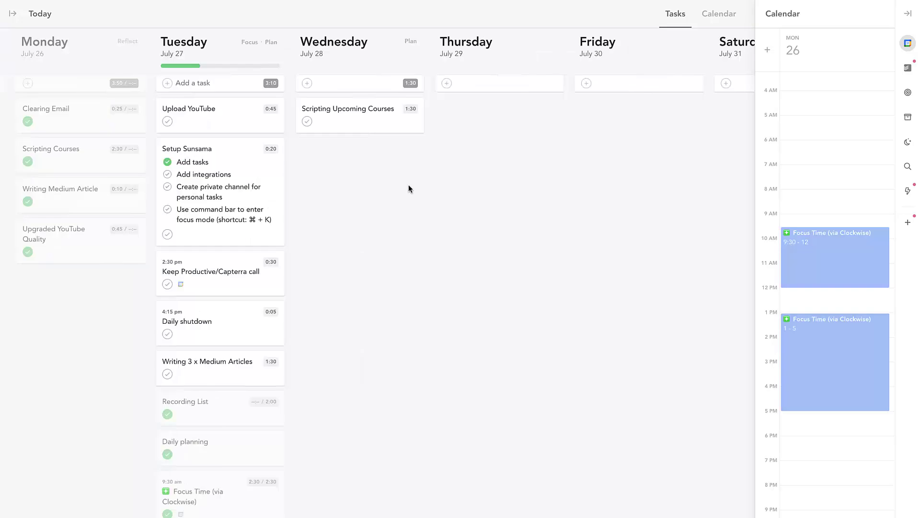
scroll(409, 188, "right", 2)
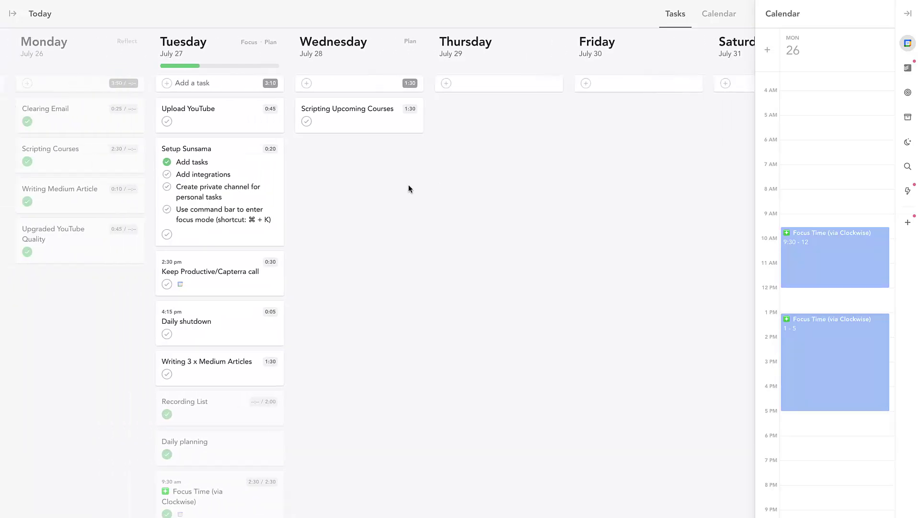
scroll(408, 188, "left", 3)
scroll(408, 188, "right", 2)
scroll(409, 189, "right", 2)
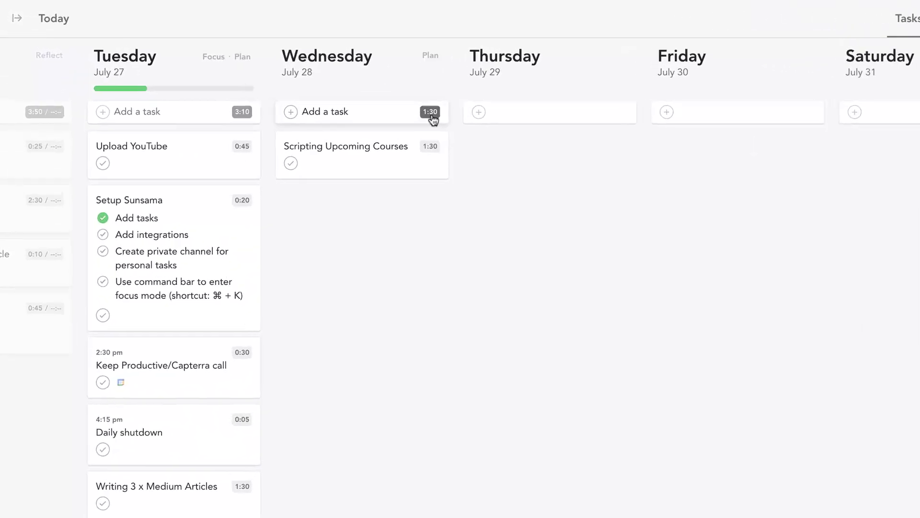
- Dismiss the stray new-task fields and assign Upload YouTube to the work channel
left_click(403, 124)
left_click(223, 126)
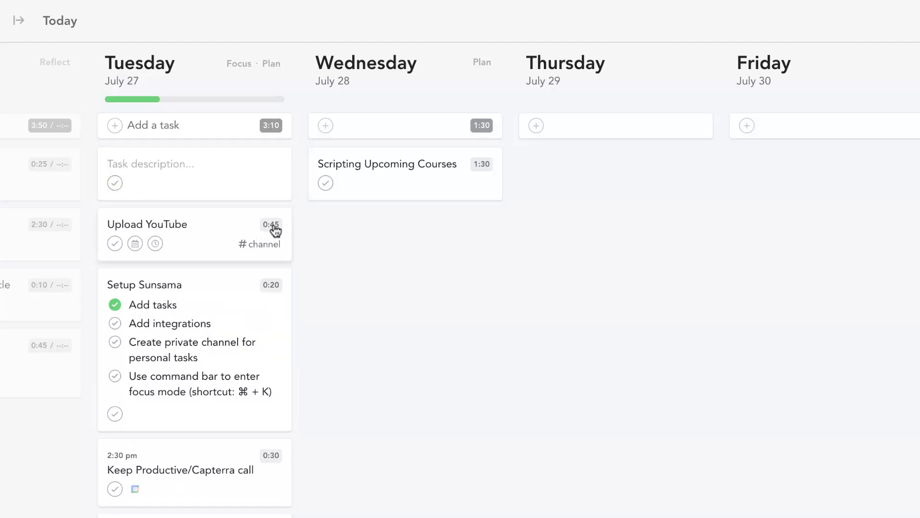
mouse_move(194, 233)
left_click(267, 253)
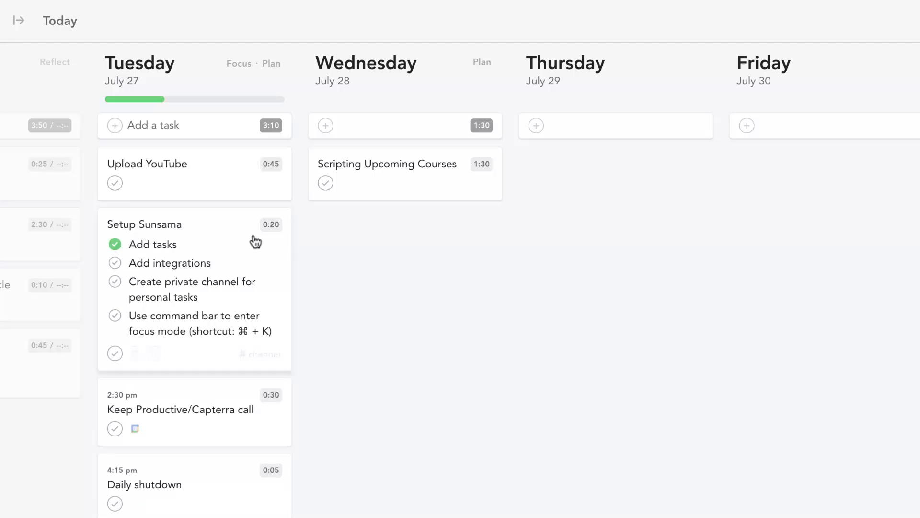
left_click(266, 185)
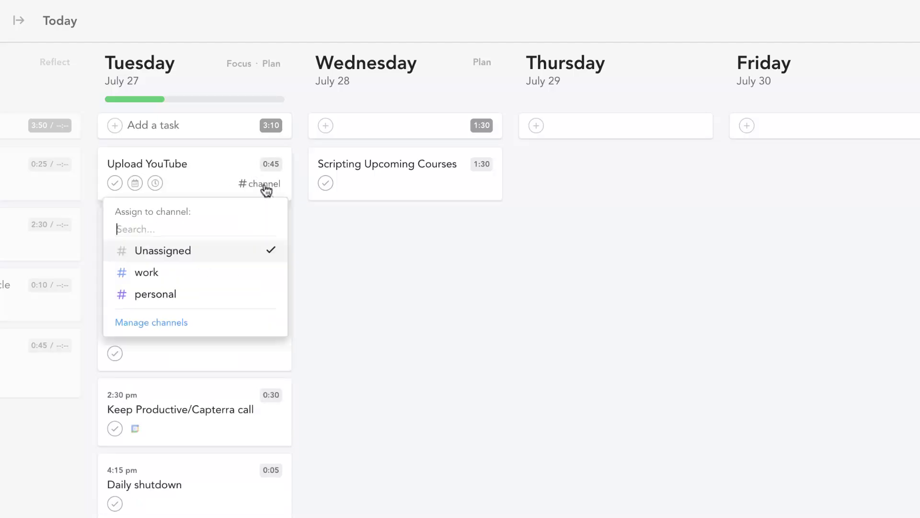
left_click(209, 273)
- Briefly filter the board to the work channel, then collapse the sidebar
left_click(19, 20)
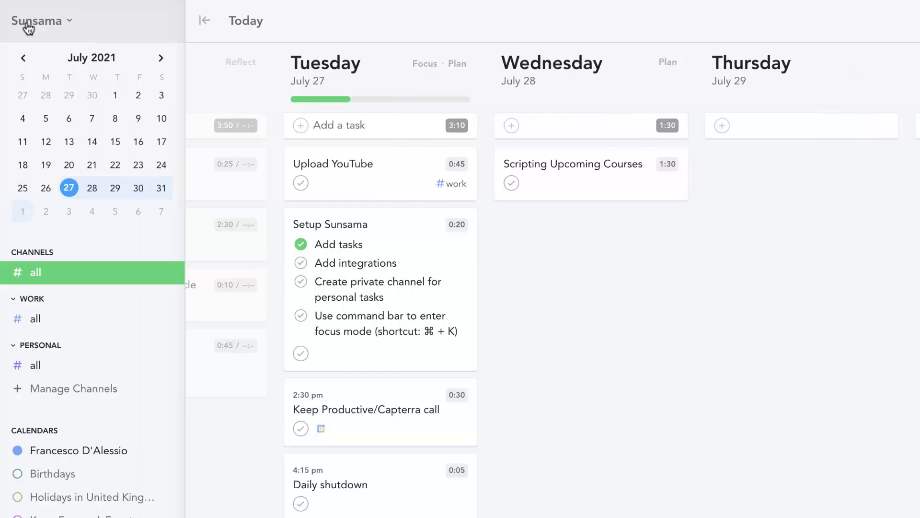
left_click(66, 316)
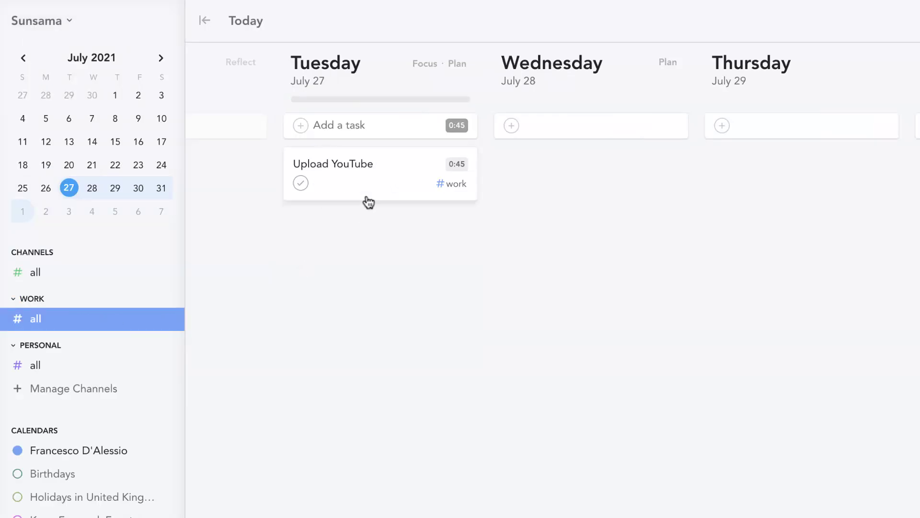
key("Escape")
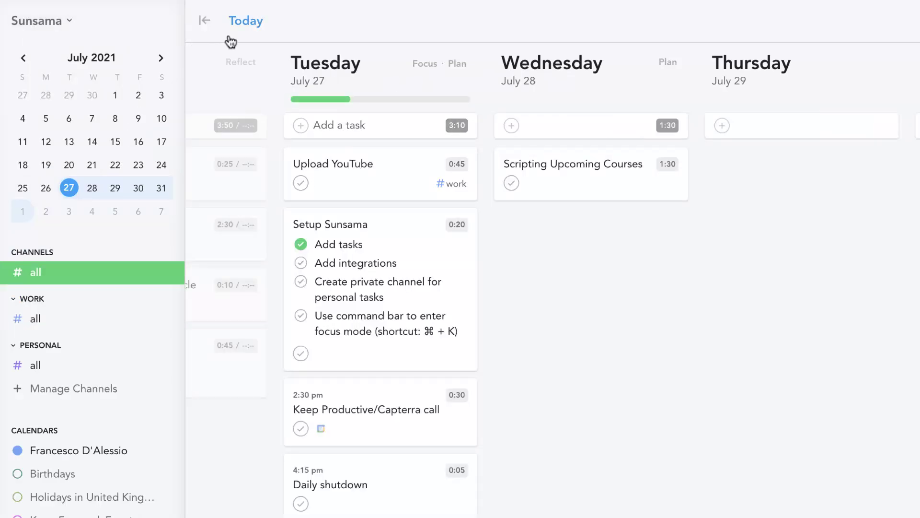
left_click(204, 20)
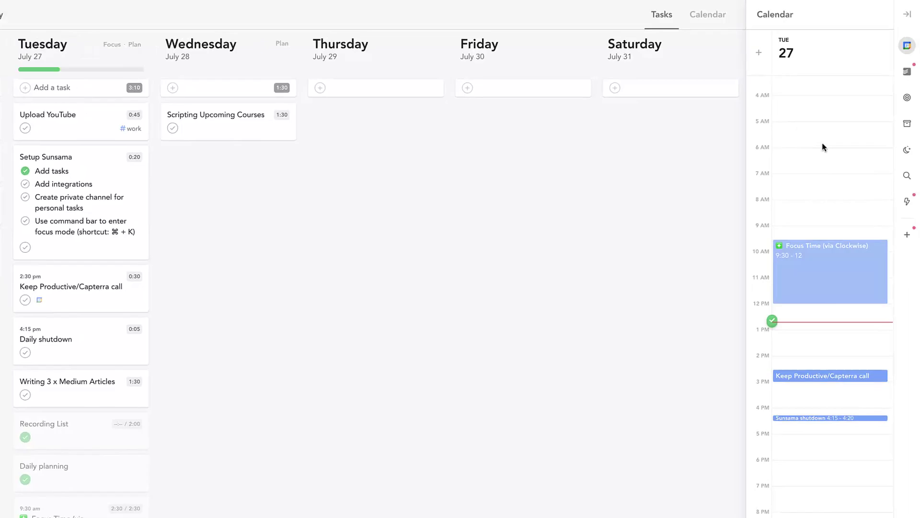
left_click(853, 283)
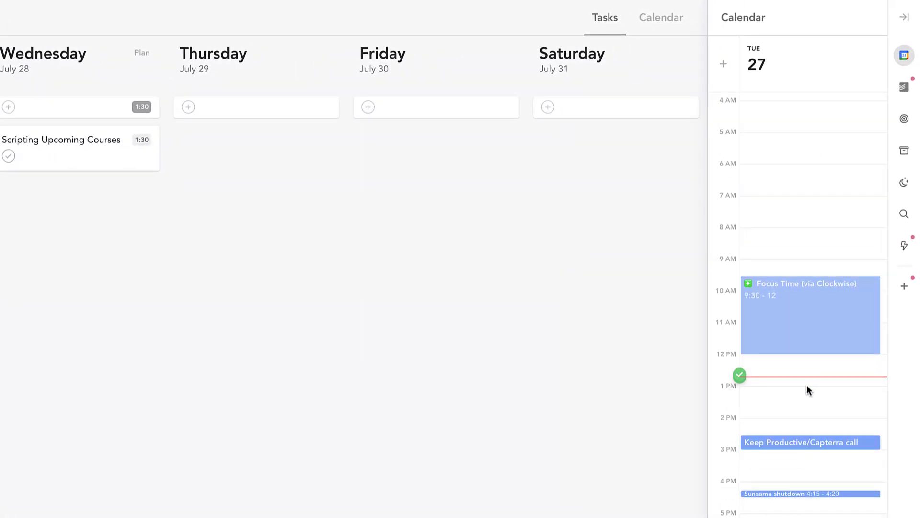
left_click_drag(806, 383, 804, 420)
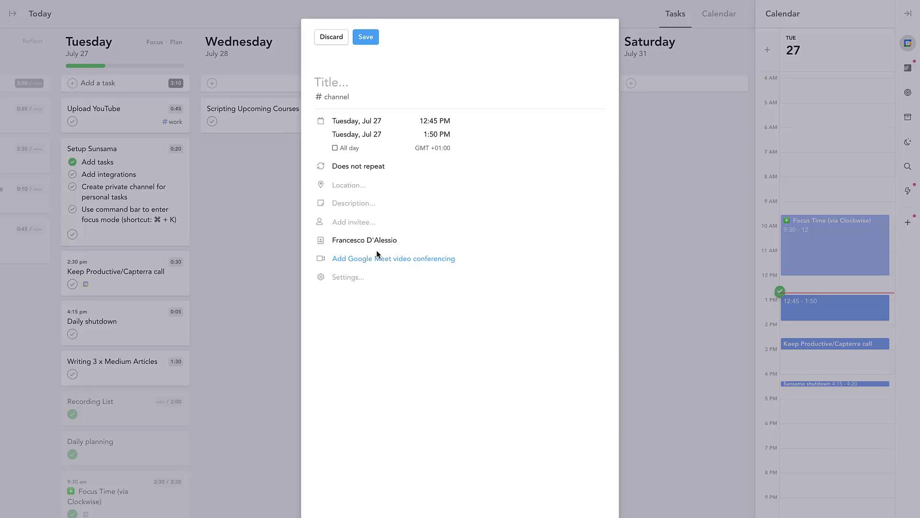
left_click(332, 37)
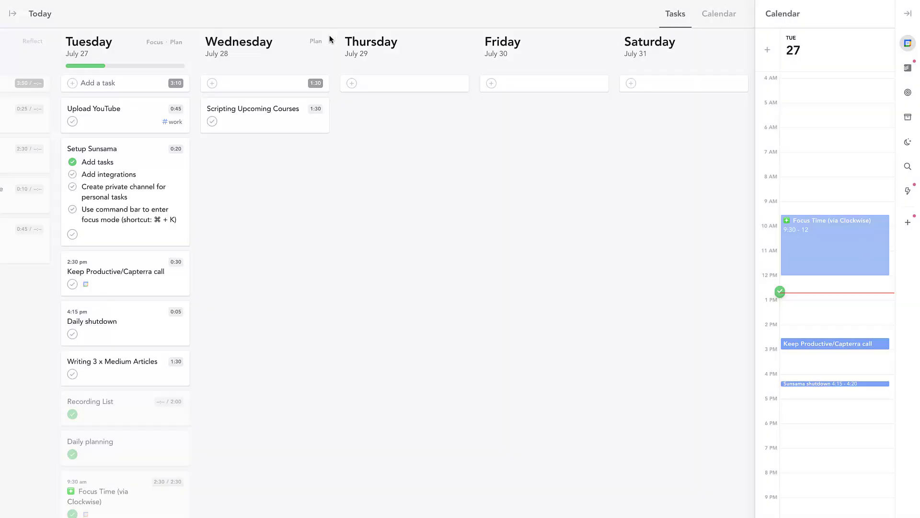
left_click(128, 268)
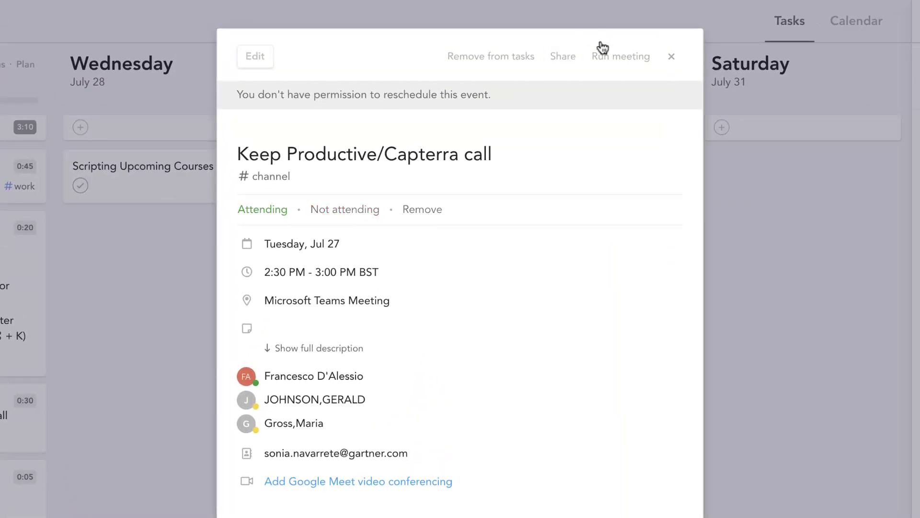
left_click(615, 56)
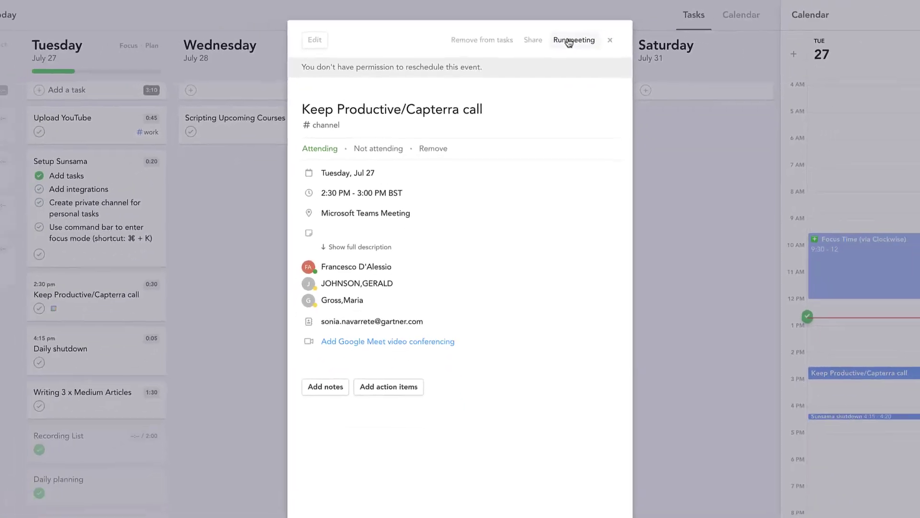
left_click(569, 42)
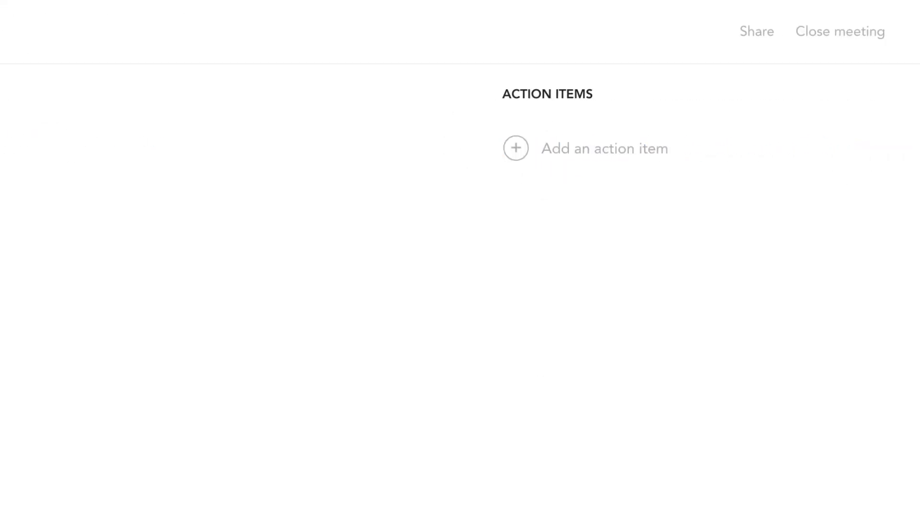
left_click(840, 31)
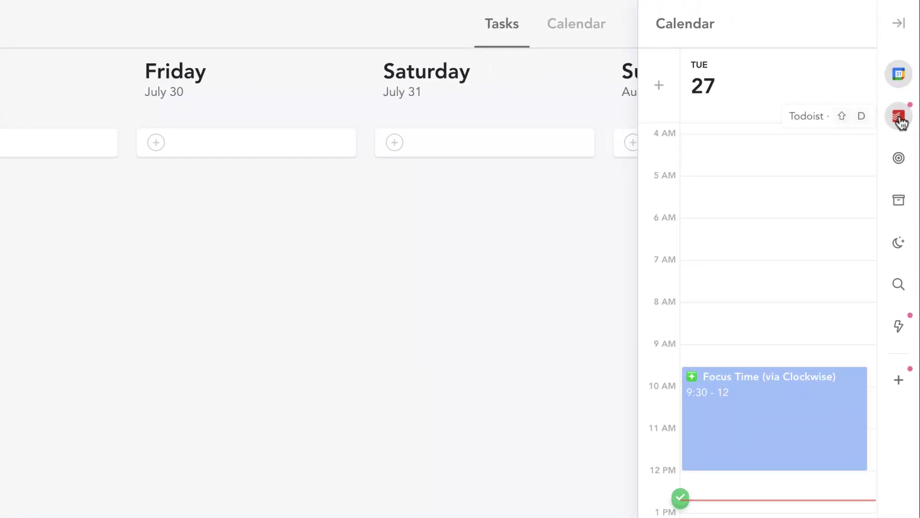
- Connect Todoist from its integration panel
left_click(903, 103)
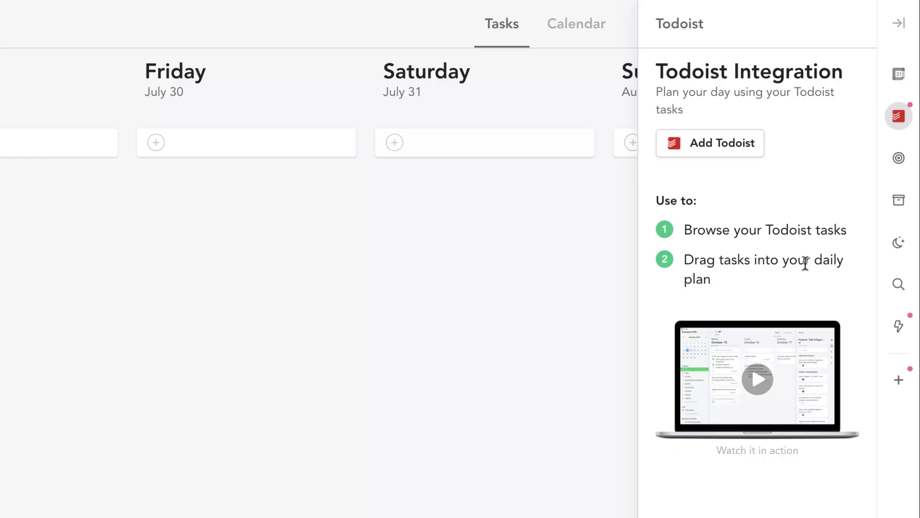
left_click(899, 381)
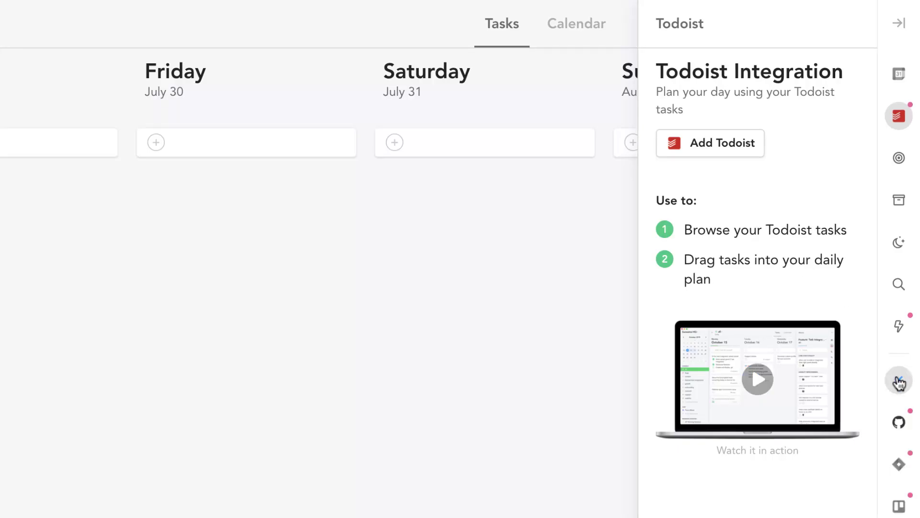
scroll(898, 381, "down", 5)
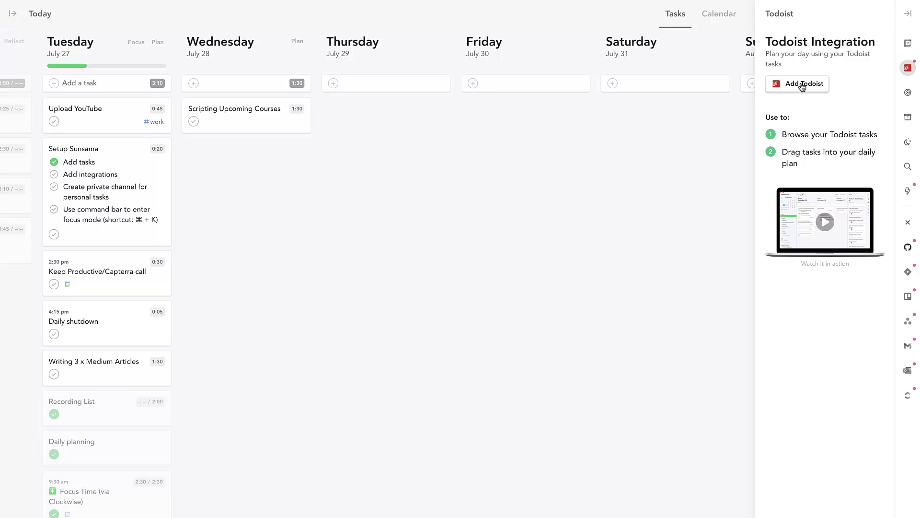
left_click(802, 84)
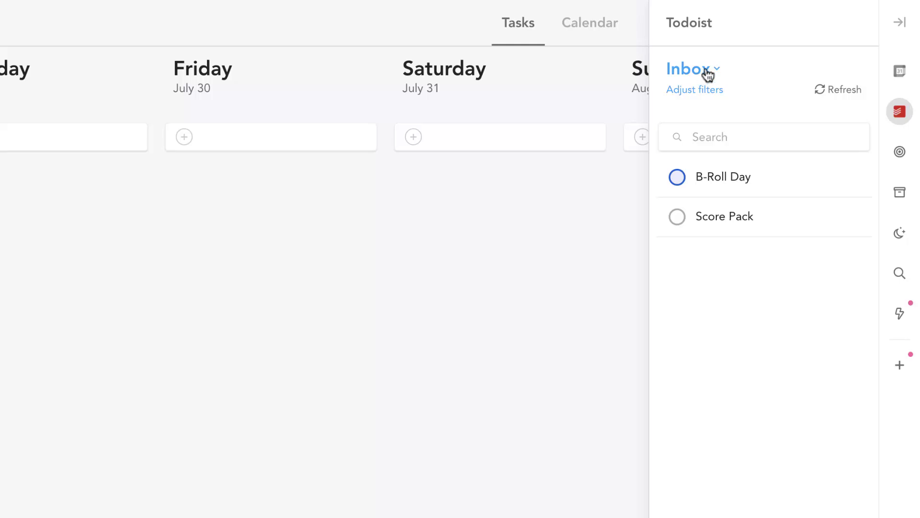
- Show Todoist's Today tasks and drag Xero: Accounting onto Thursday, July 29
left_click(708, 72)
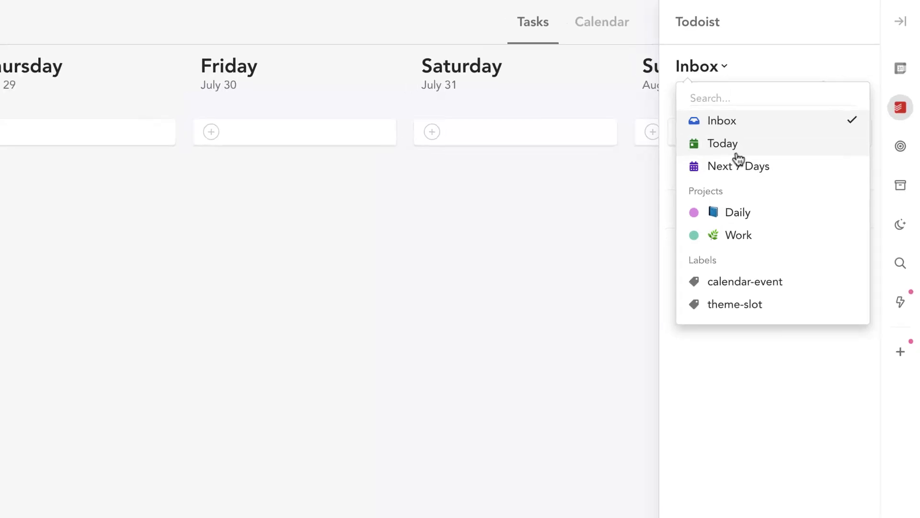
left_click(714, 148)
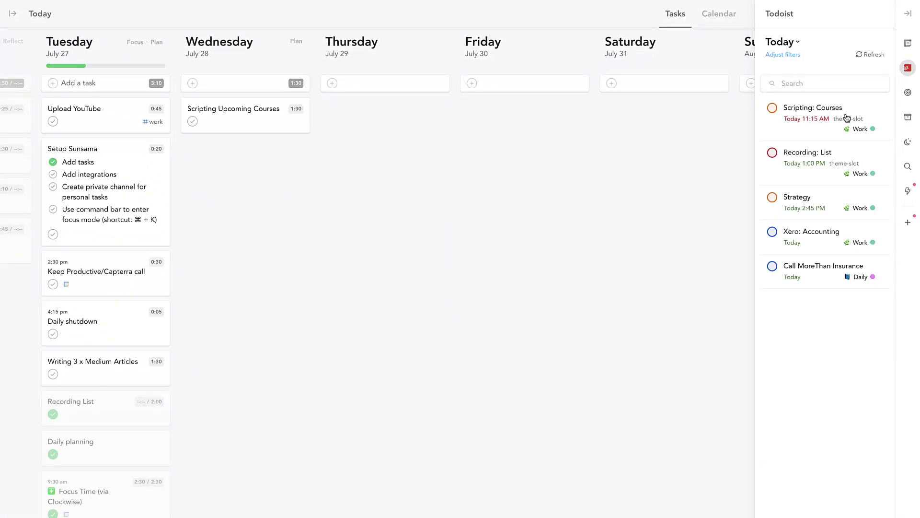
mouse_move(812, 112)
left_mouse_down()
mouse_move(264, 146)
mouse_move(852, 143)
left_mouse_up()
left_click_drag(811, 231, 374, 110)
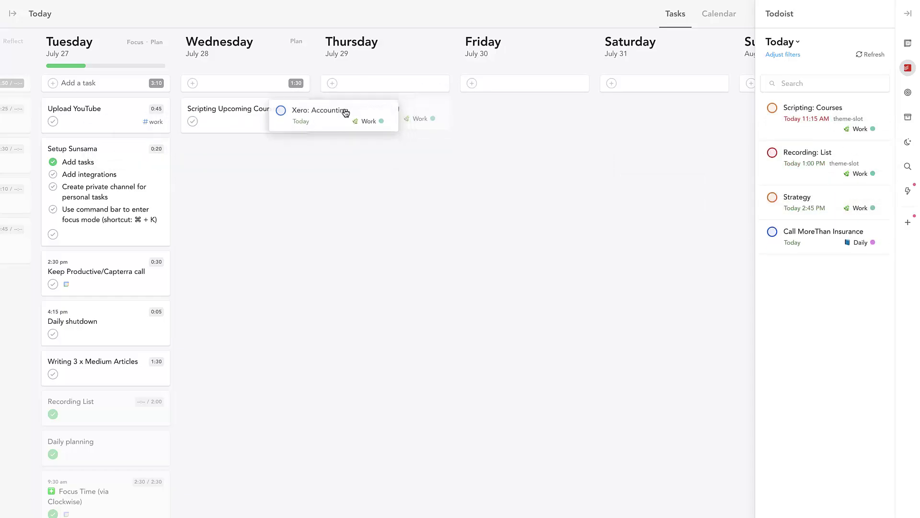
mouse_move(500, 318)
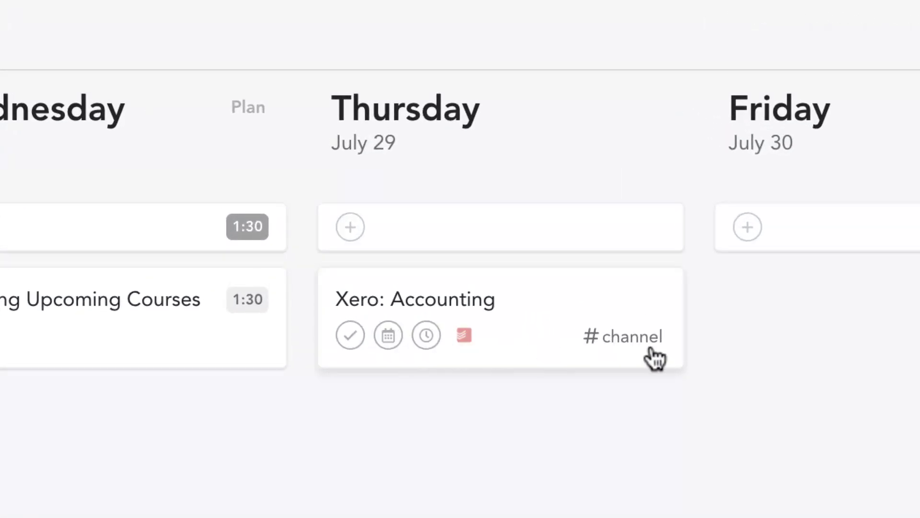
- Switch the Todoist panel back to Inbox and check its filter options
left_click(780, 42)
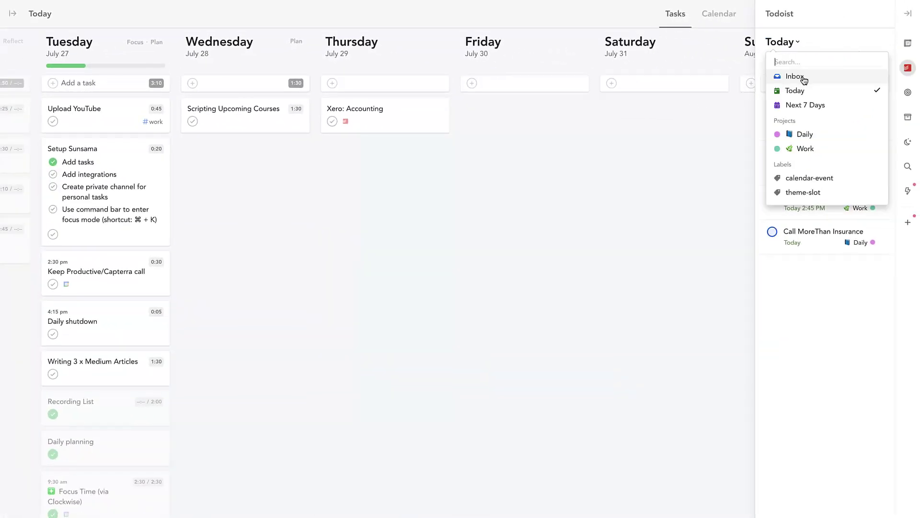
left_click(794, 78)
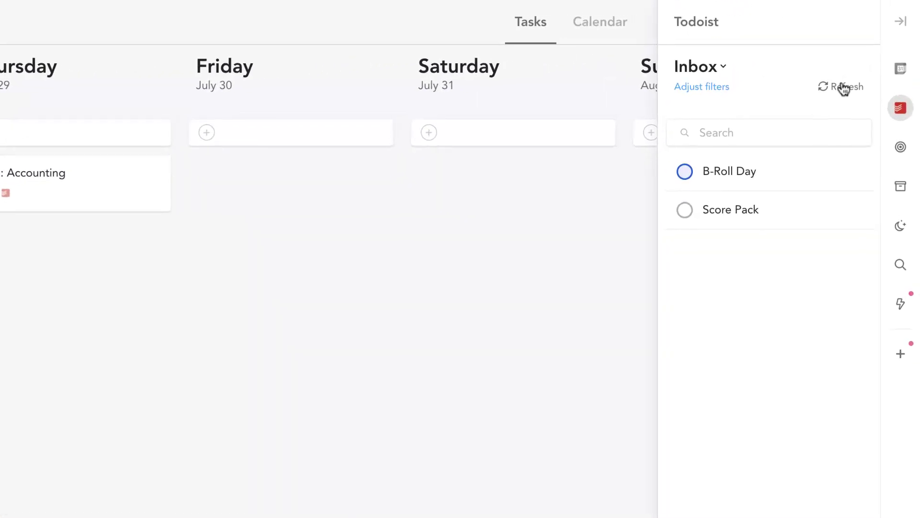
left_click(708, 90)
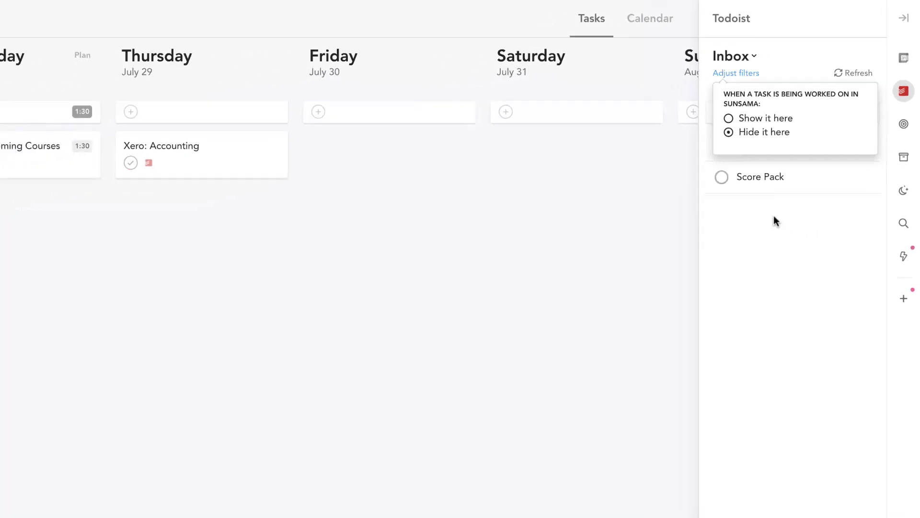
left_click(776, 221)
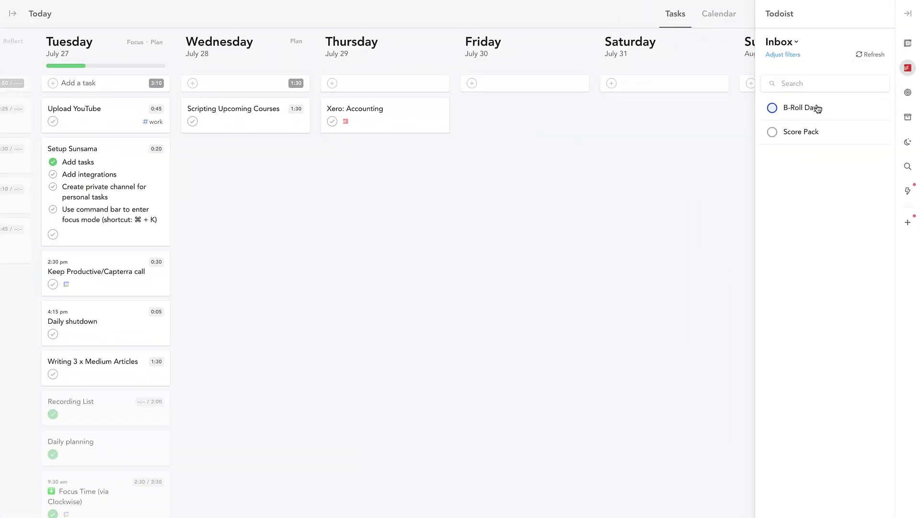
- Look through the GitHub, Jira, Trello, Asana, Outlook and ClickUp panels, ending on Gmail
left_click(906, 226)
left_click(908, 247)
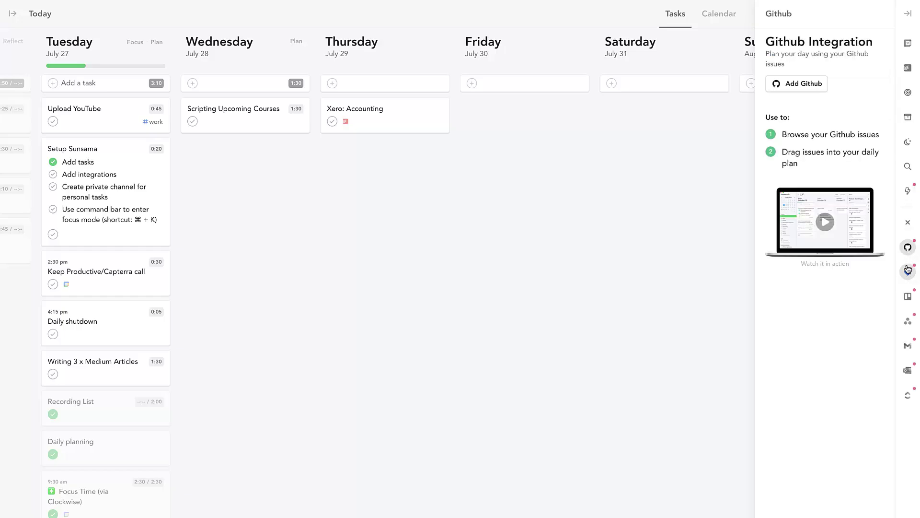
left_click(908, 270)
left_click(908, 296)
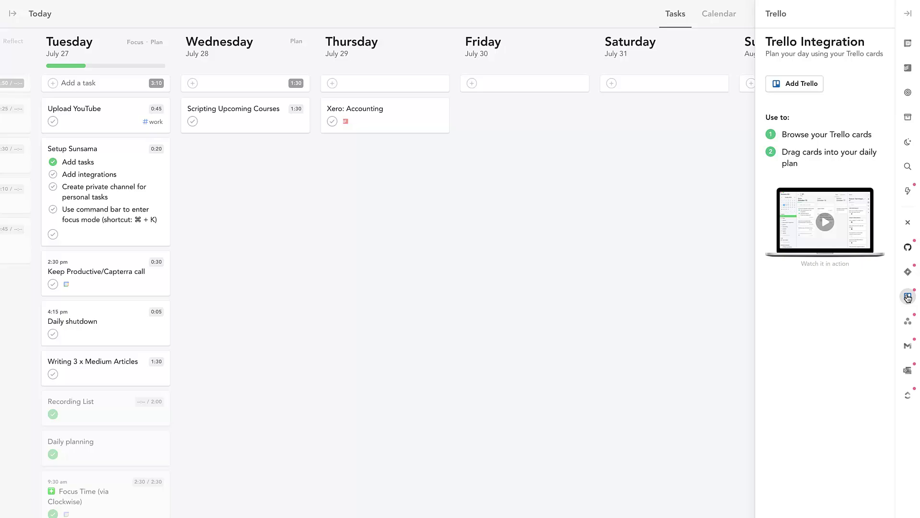
left_click(908, 321)
left_click(907, 370)
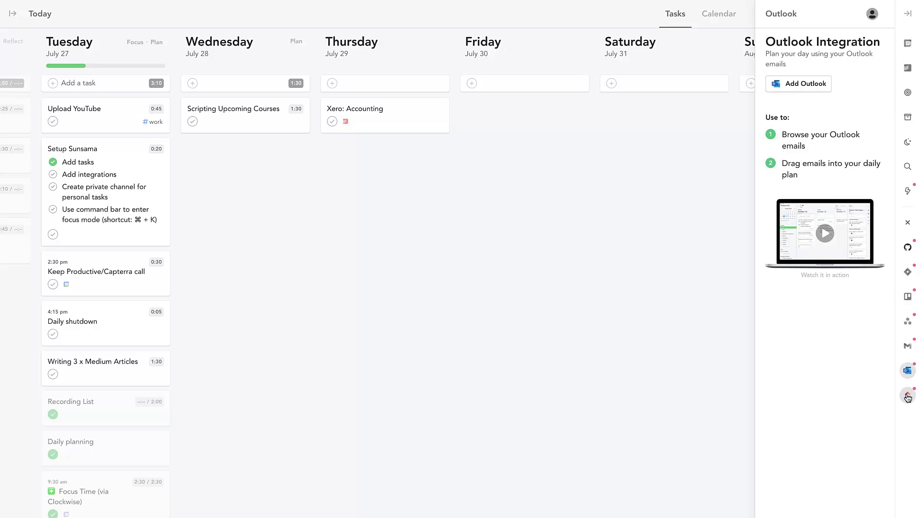
left_click(908, 397)
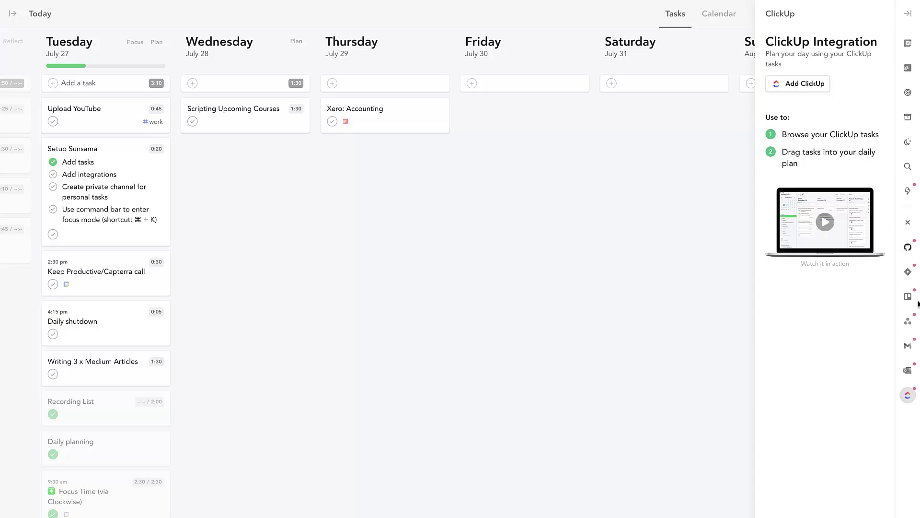
left_click(909, 349)
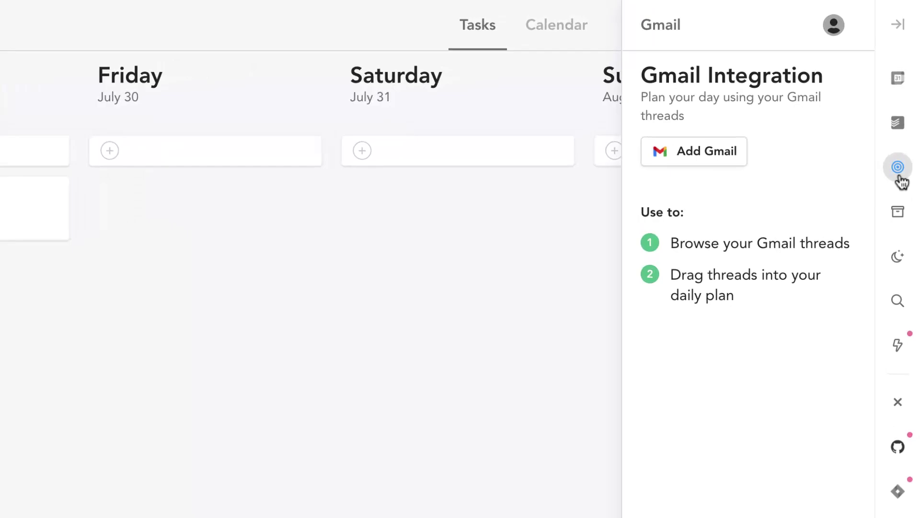
- Create the weekly objective 'Upload 5 x YouTube' in the Objectives panel
left_click(903, 127)
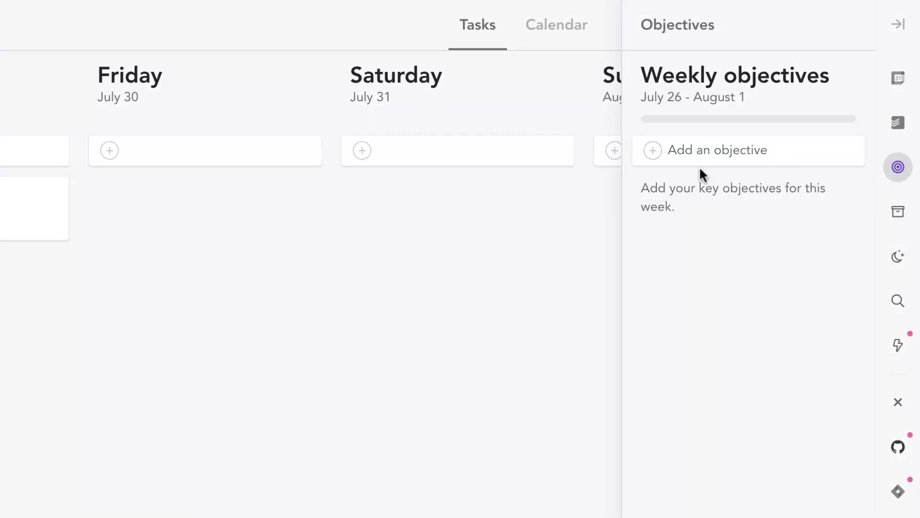
left_click(699, 153)
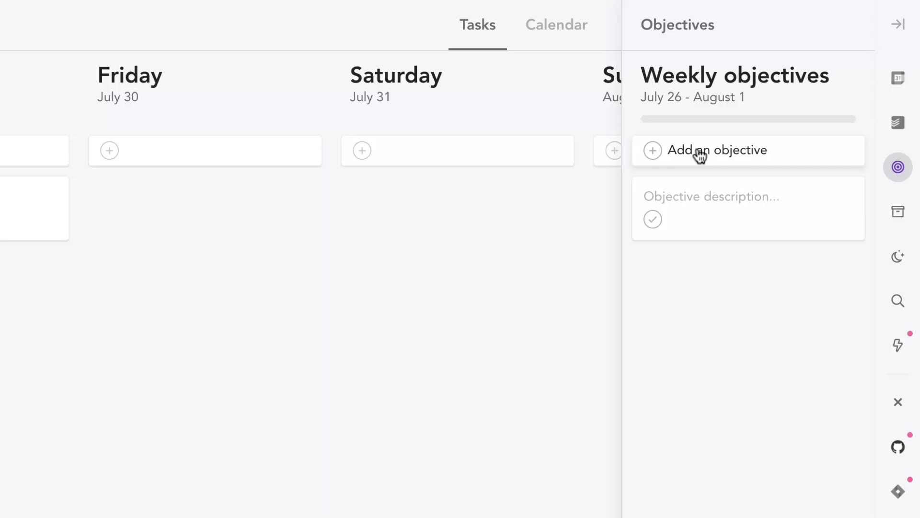
type("Upload")
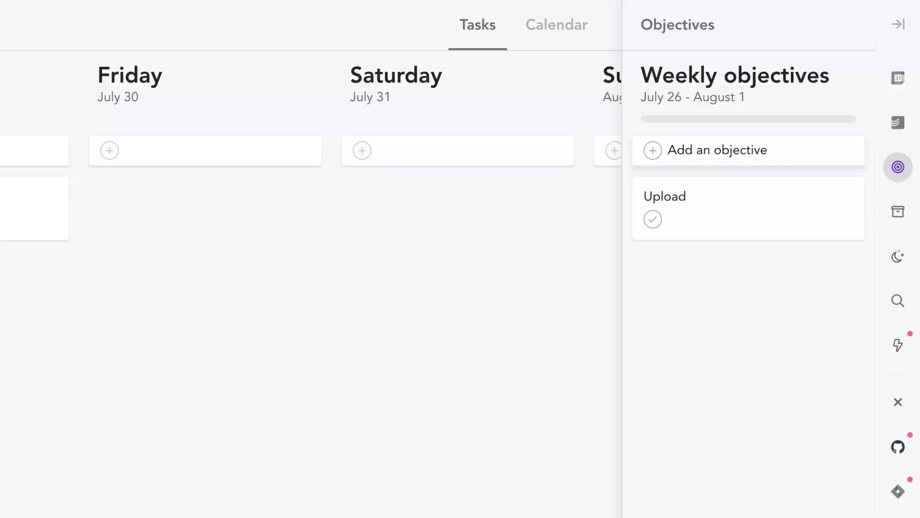
type(" 5 x YouTube")
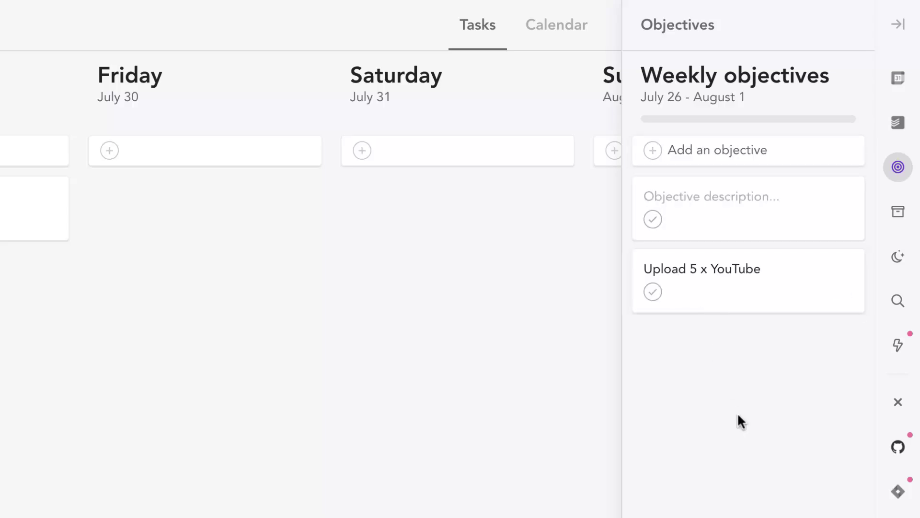
key("Return")
- Set Jul 25 as the objective's work date
left_click(831, 220)
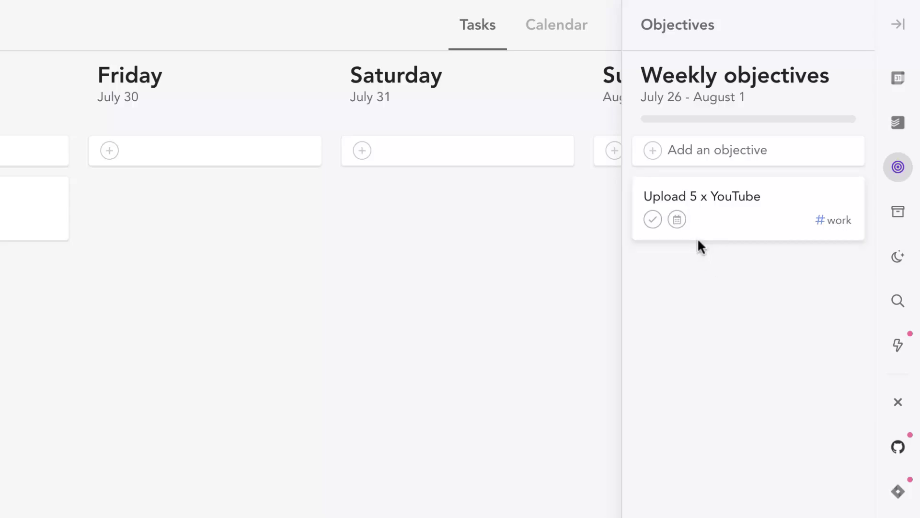
left_click(677, 219)
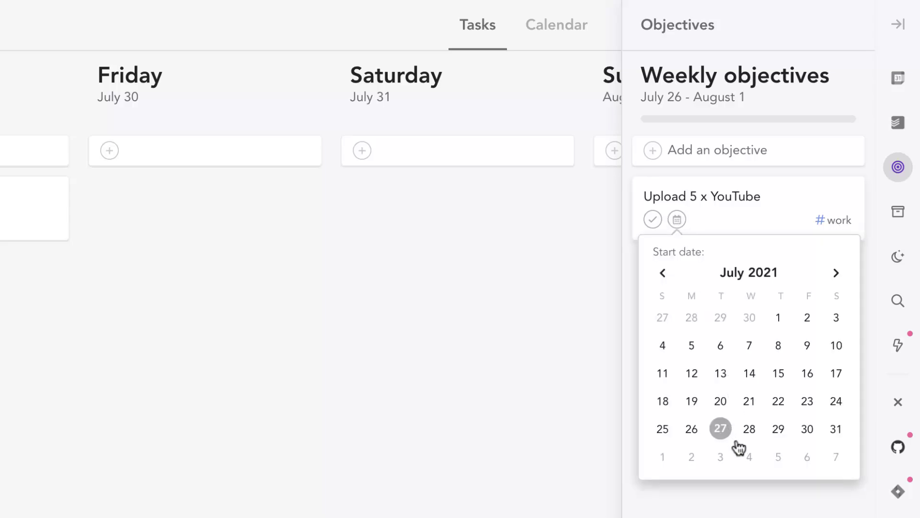
left_click(663, 429)
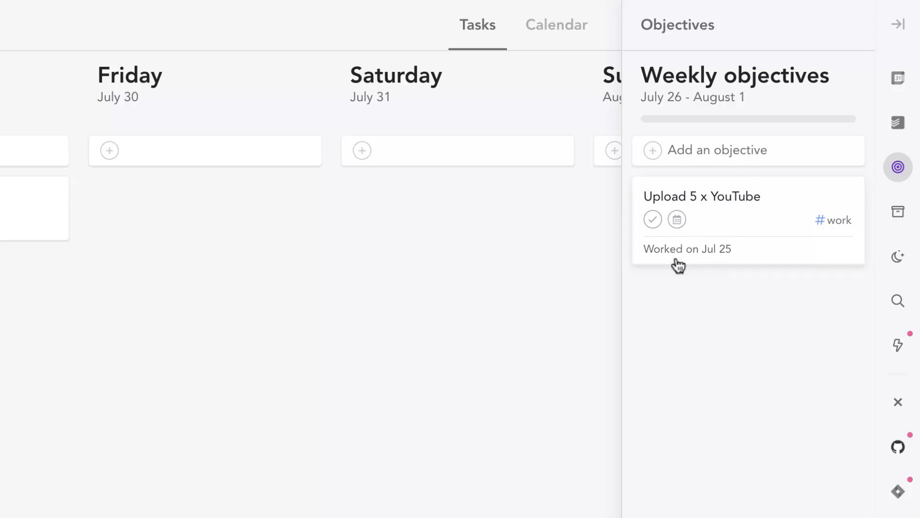
left_click(653, 219)
scroll(626, 126, "left", 3)
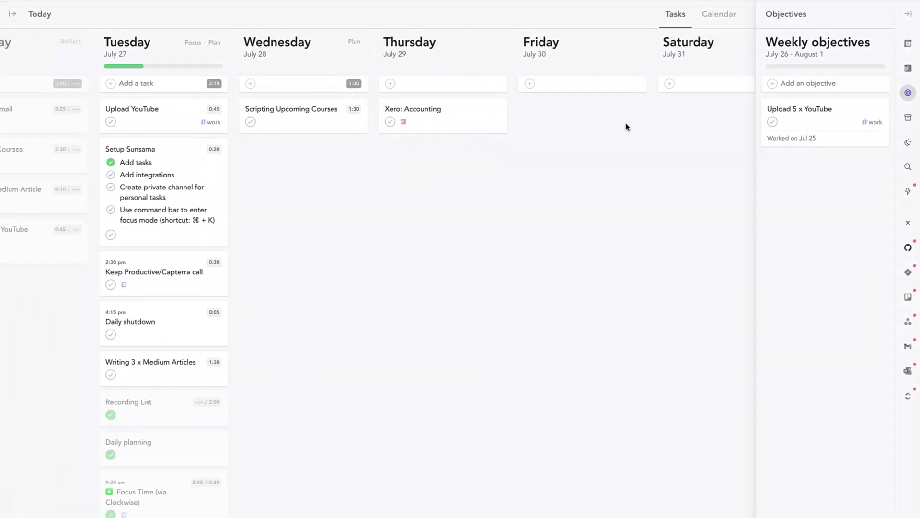
scroll(626, 127, "left", 3)
scroll(656, 144, "right", 3)
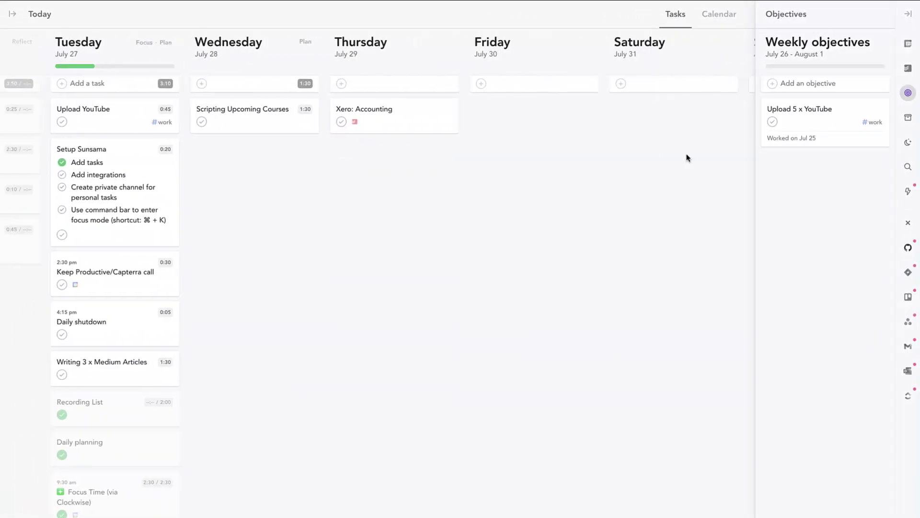
scroll(656, 148, "right", 2)
scroll(654, 153, "left", 1)
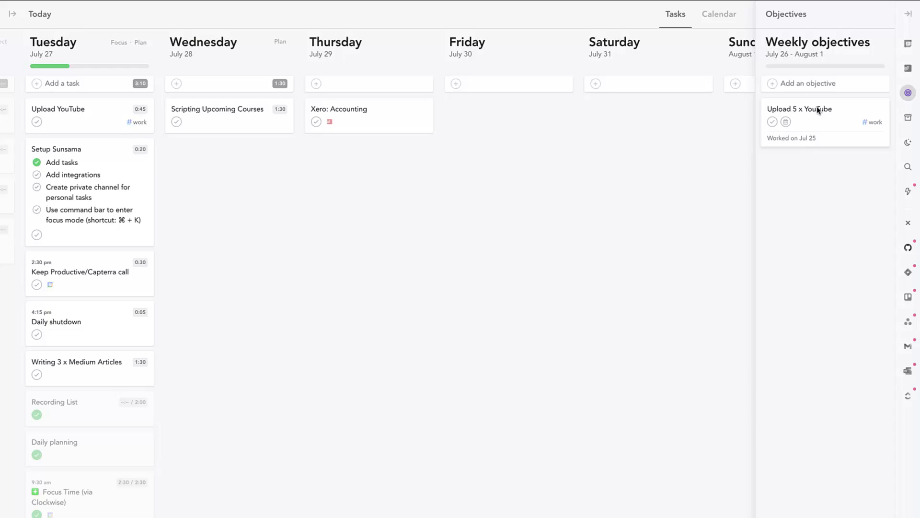
left_click_drag(817, 109, 790, 110)
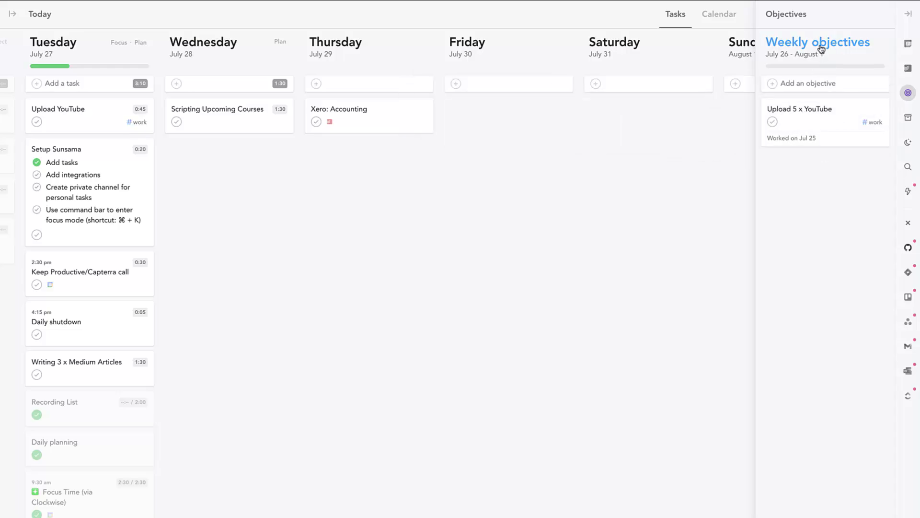
left_click_drag(826, 109, 829, 111)
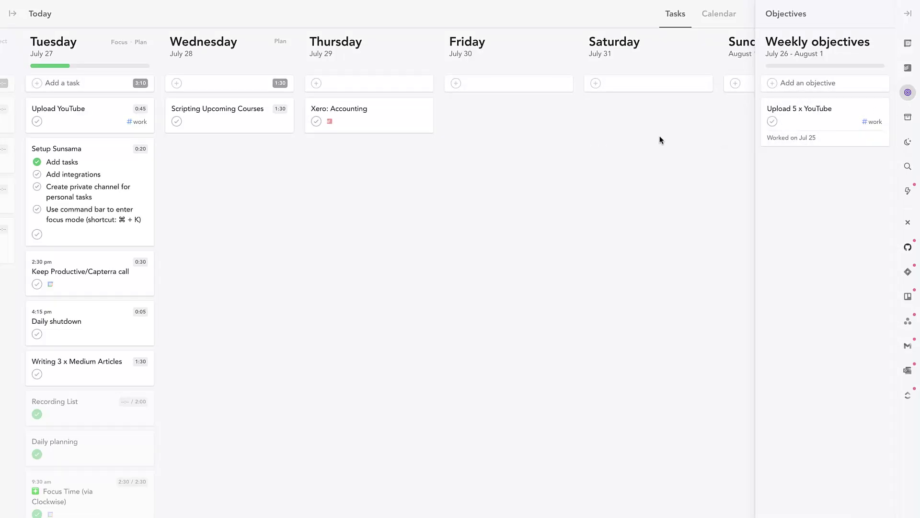
- Browse the backlog of someday tasks and try its search
left_click(907, 116)
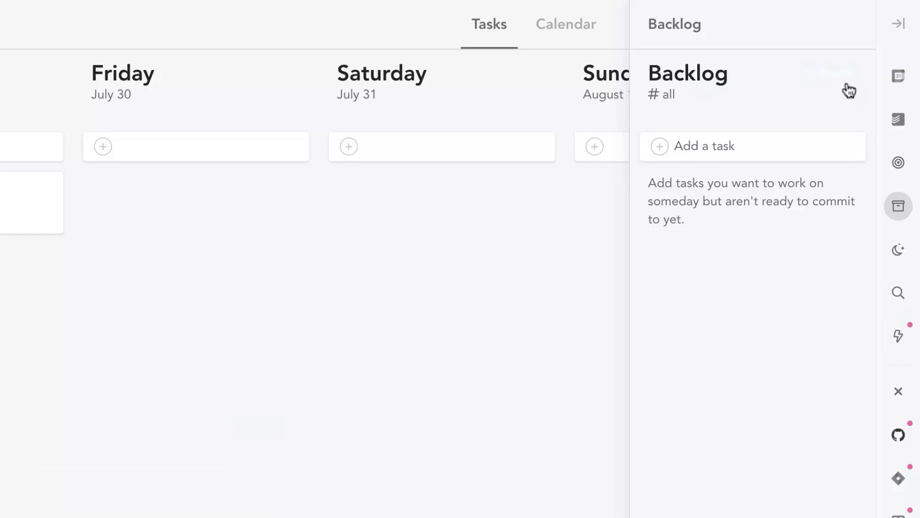
left_click(829, 71)
left_click(837, 72)
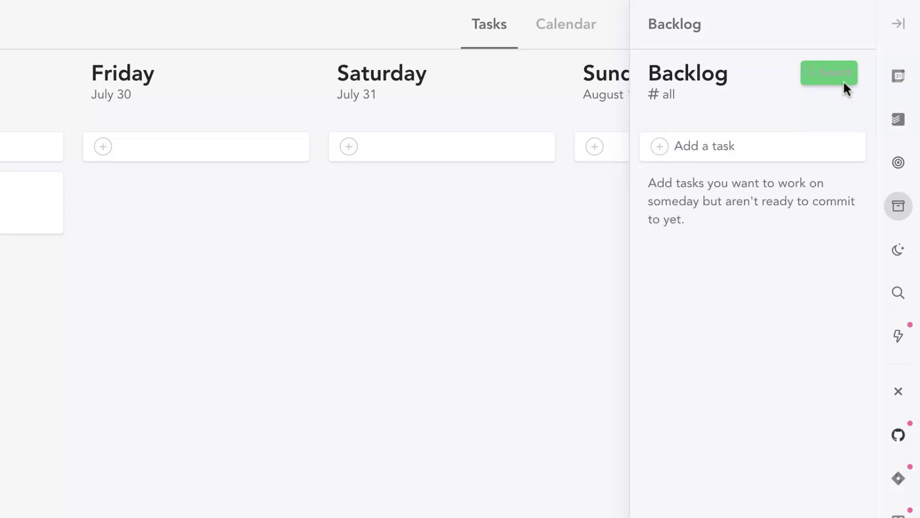
- Check the archive and task search filters, then show Latest Updates
left_click(898, 250)
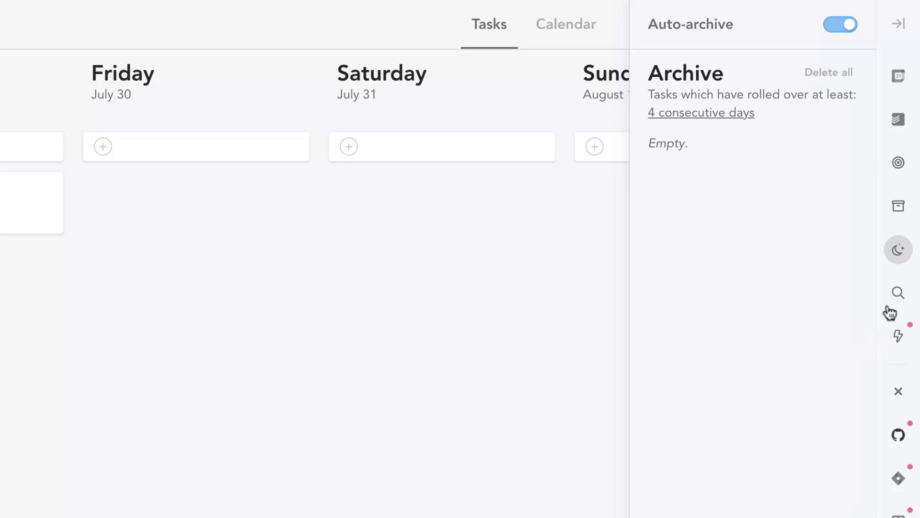
left_click(898, 293)
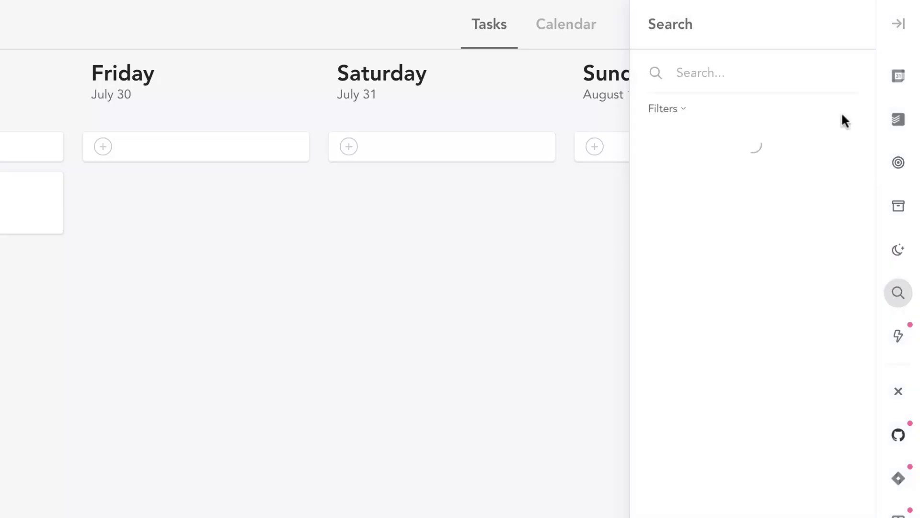
left_click(662, 111)
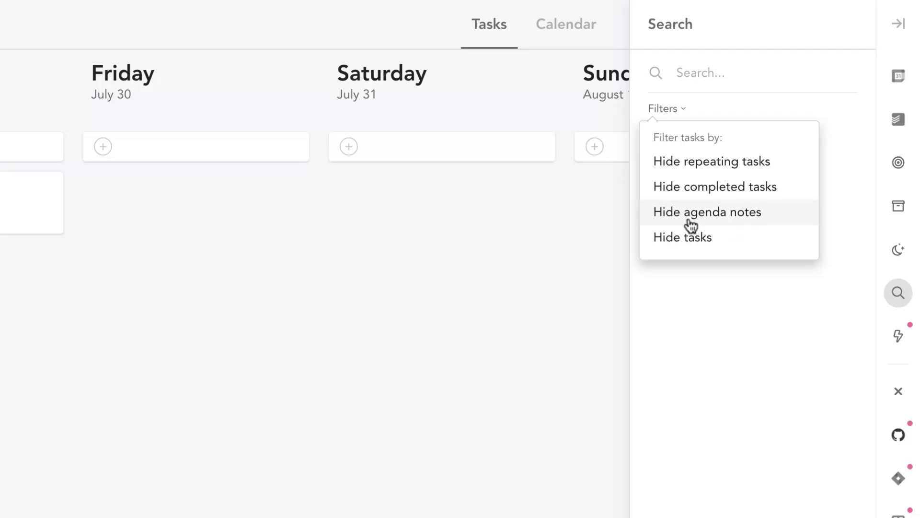
left_click(708, 215)
left_click(897, 337)
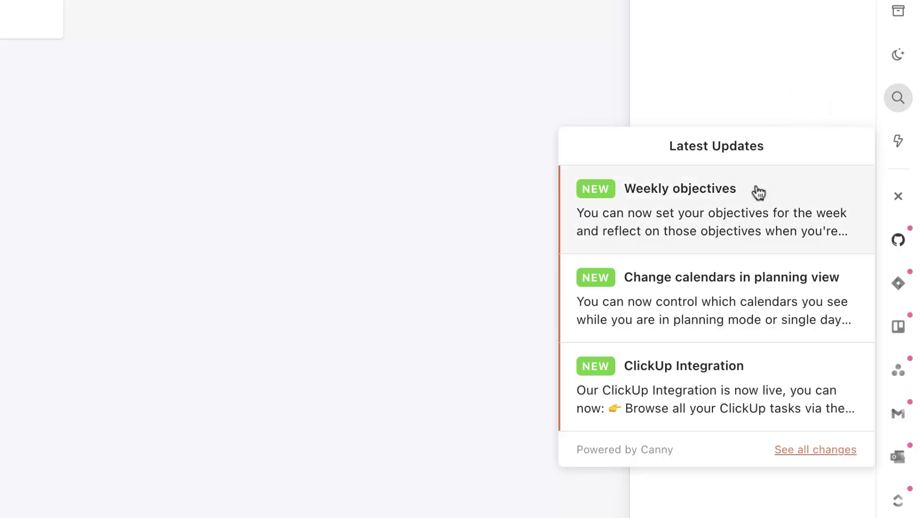
- Read the Weekly objectives update article, then dismiss the Latest Updates popup
left_click(756, 208)
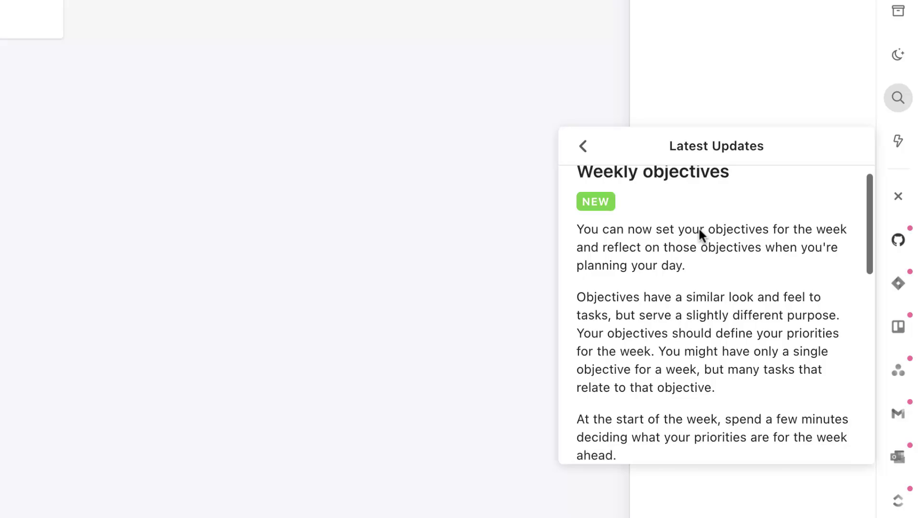
scroll(699, 226, "down", 8)
scroll(699, 227, "up", 3)
scroll(698, 227, "down", 3)
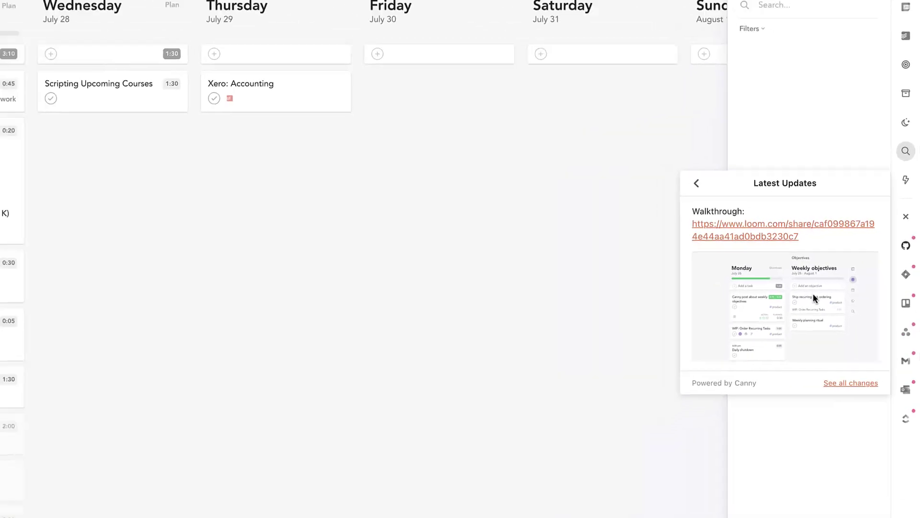
scroll(790, 302, "up", 8)
left_click(338, 287)
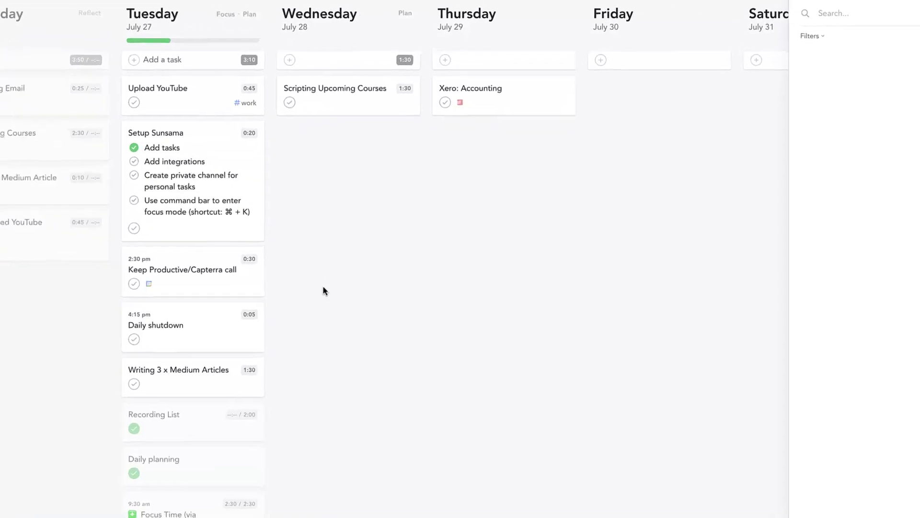
- Link the Tuesday Upload YouTube task to the Upload 5 x YouTube objective via Cmd+K
key("ctrl+k")
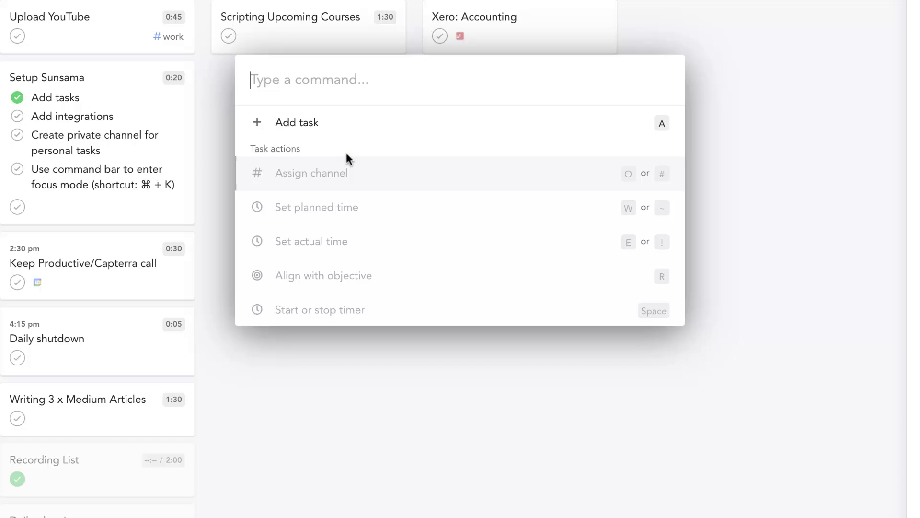
scroll(374, 248, "down", 2)
scroll(373, 249, "up", 2)
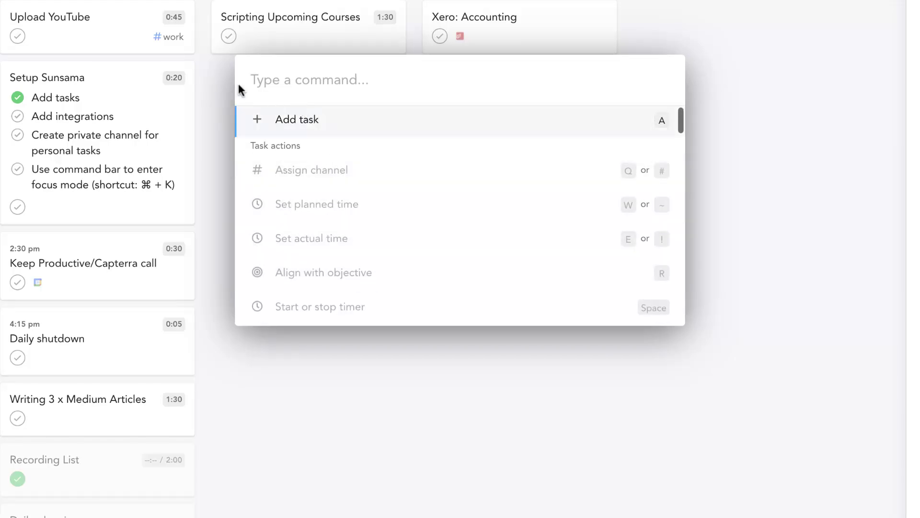
left_click(211, 75)
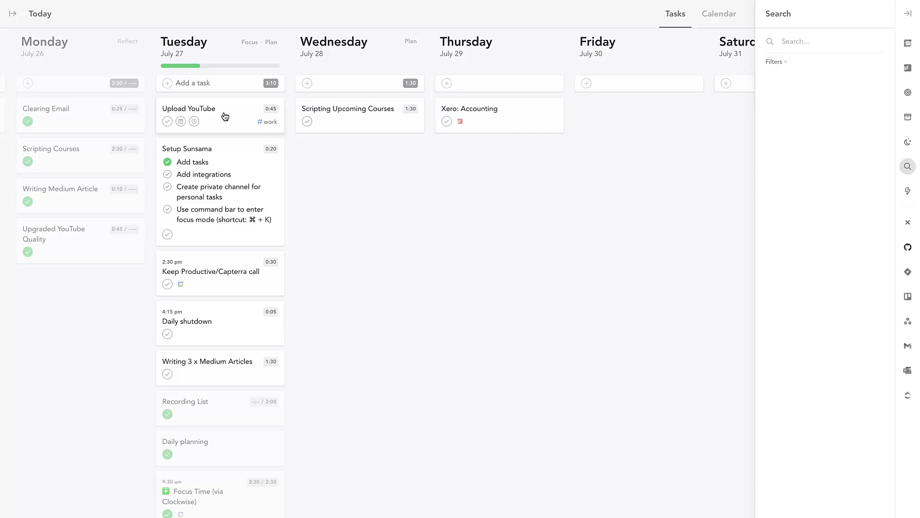
left_click(224, 114)
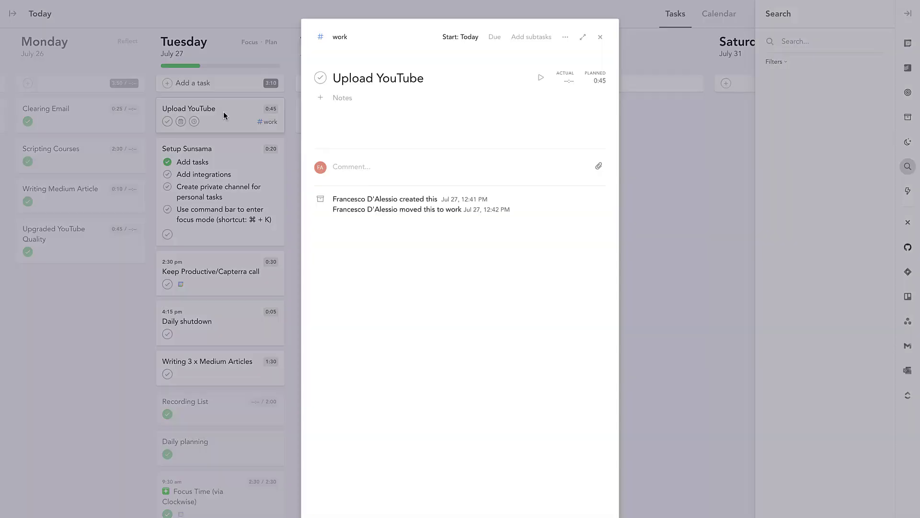
key("ctrl+k")
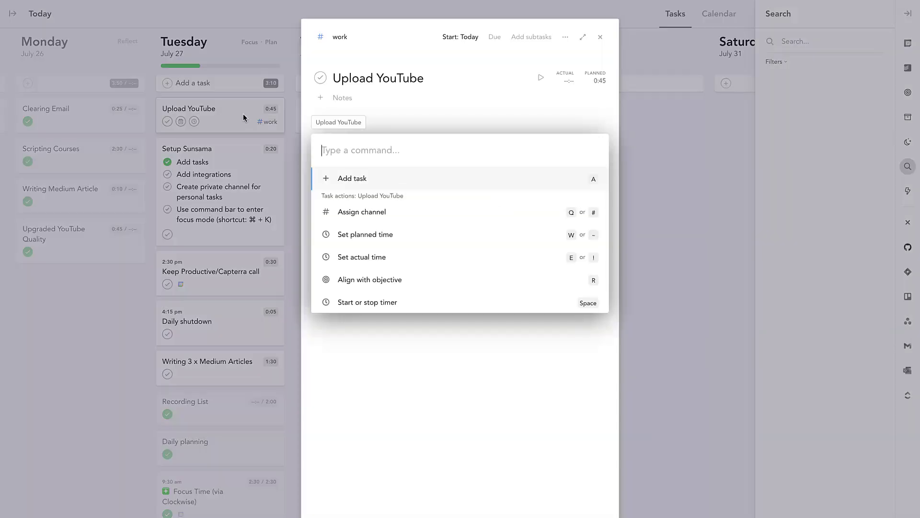
scroll(416, 220, "down", 3)
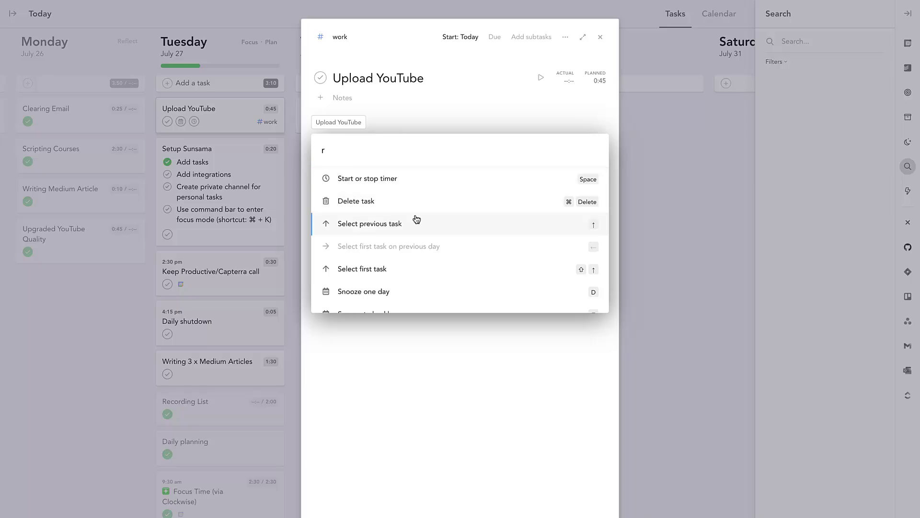
scroll(418, 220, "up", 3)
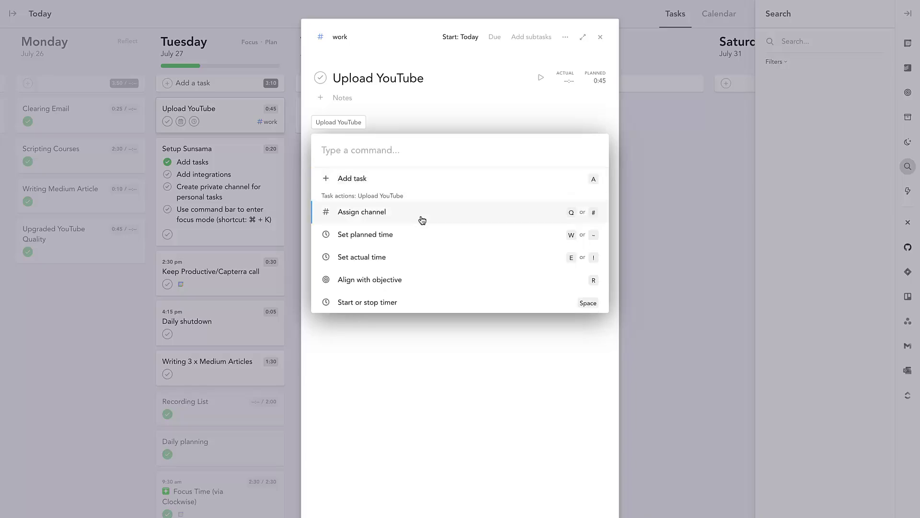
left_click(453, 280)
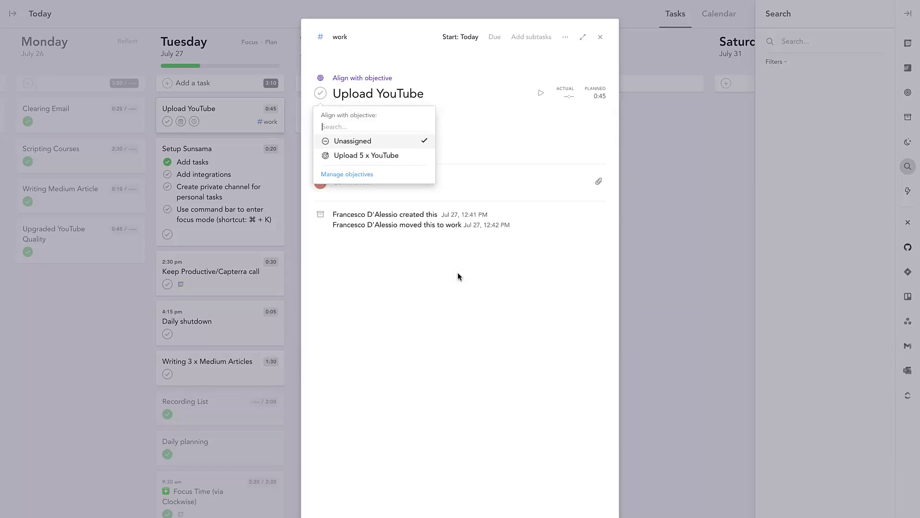
left_click(366, 156)
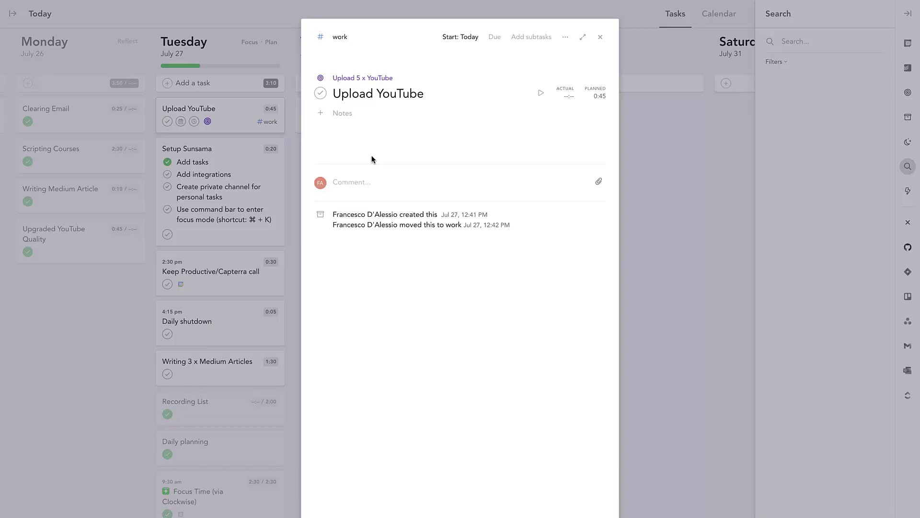
left_click(369, 183)
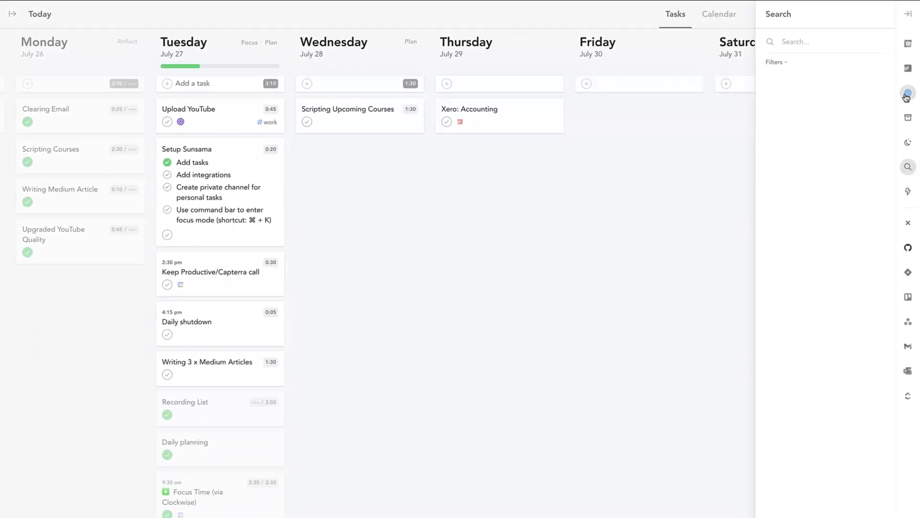
- Show this week's objectives sidebar and open the Writing 3 x Medium Articles task
left_click(909, 93)
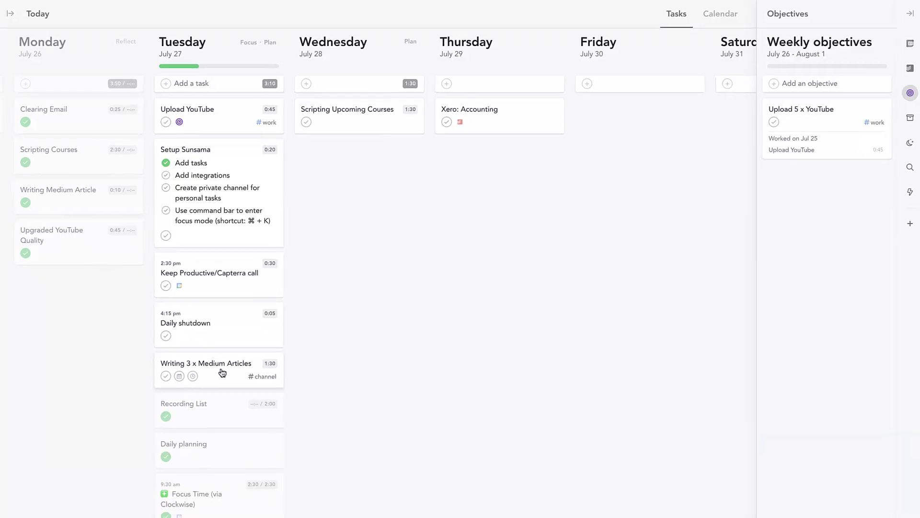
left_click(222, 373)
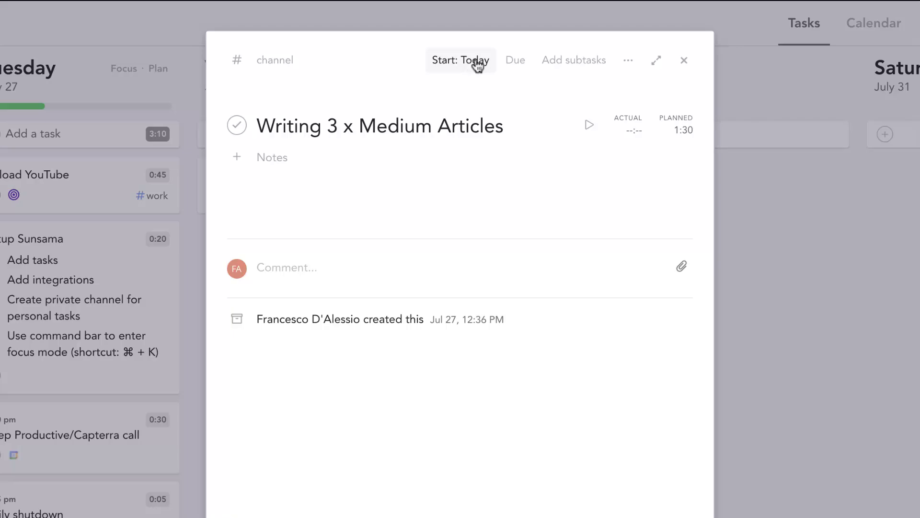
- Glance at Other actions, then launch full-screen focus mode for Writing 3 x Medium Articles
left_click(629, 59)
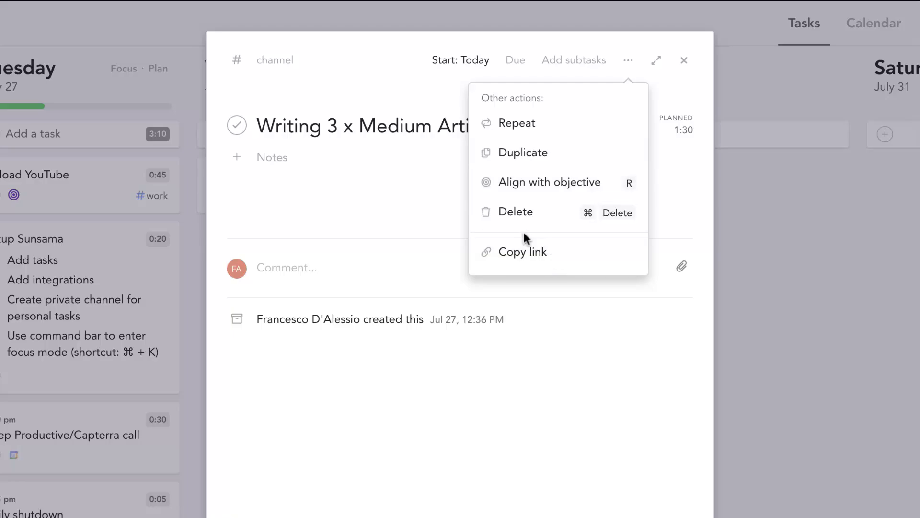
left_click(416, 186)
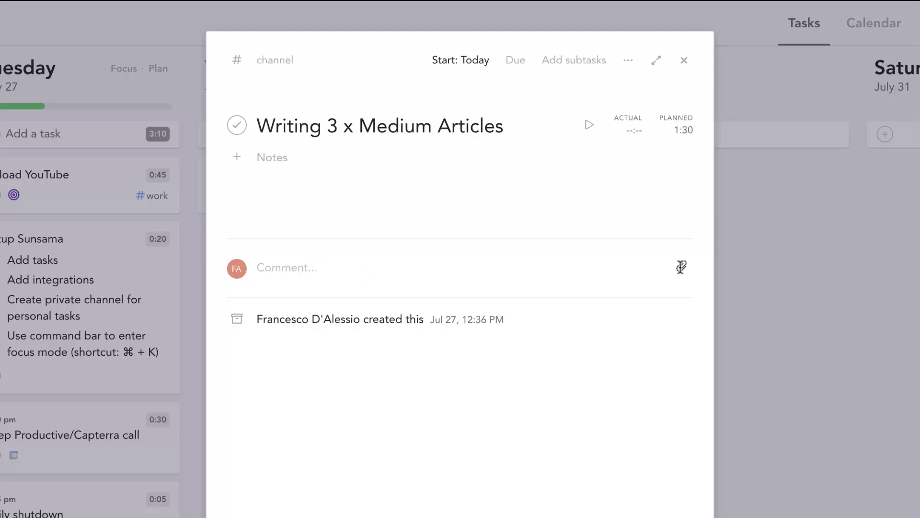
left_click(656, 60)
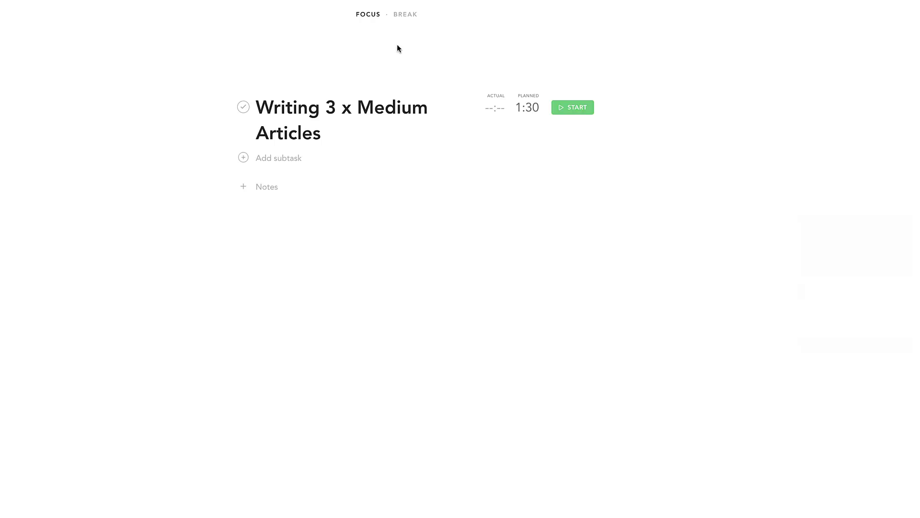
- Start the timer, add subtask 'Medium: Why Productivity Sucks', switch to break, and exit focus mode
left_click(572, 107)
left_click(278, 157)
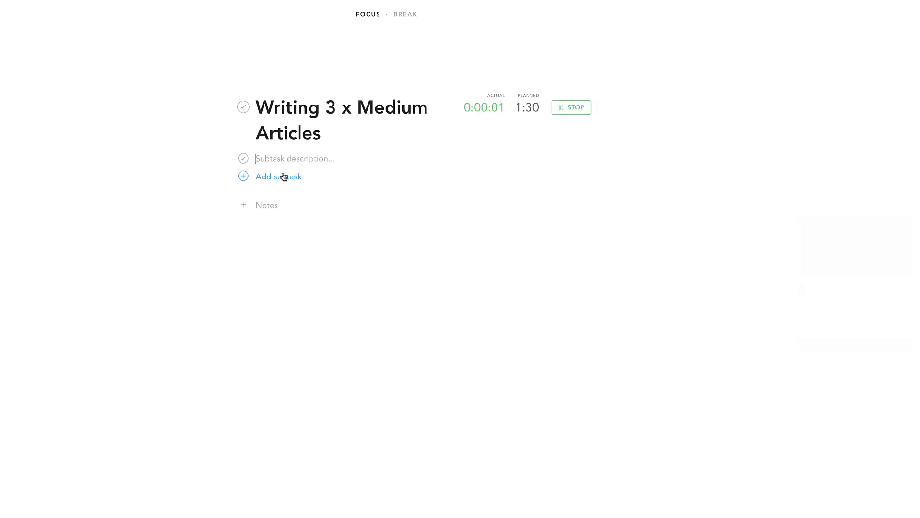
type("Medium: Why P")
type("roduc")
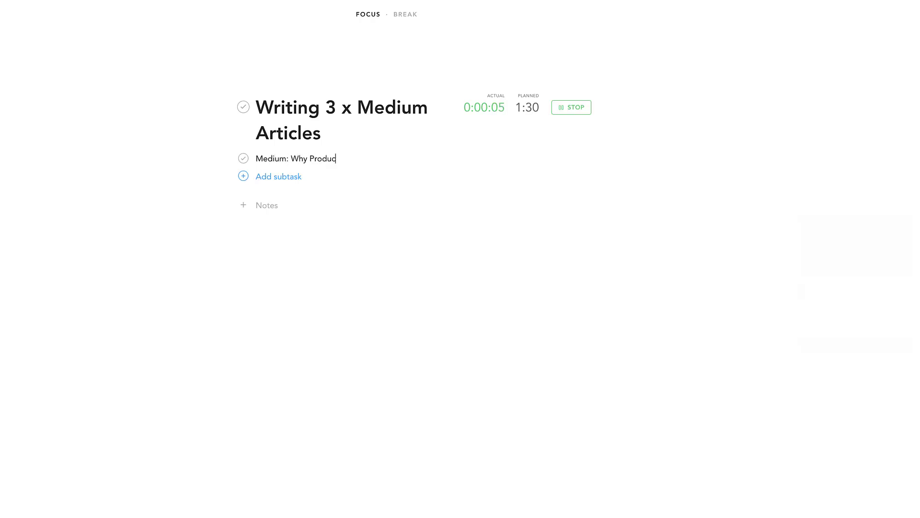
type("s")
key("Return")
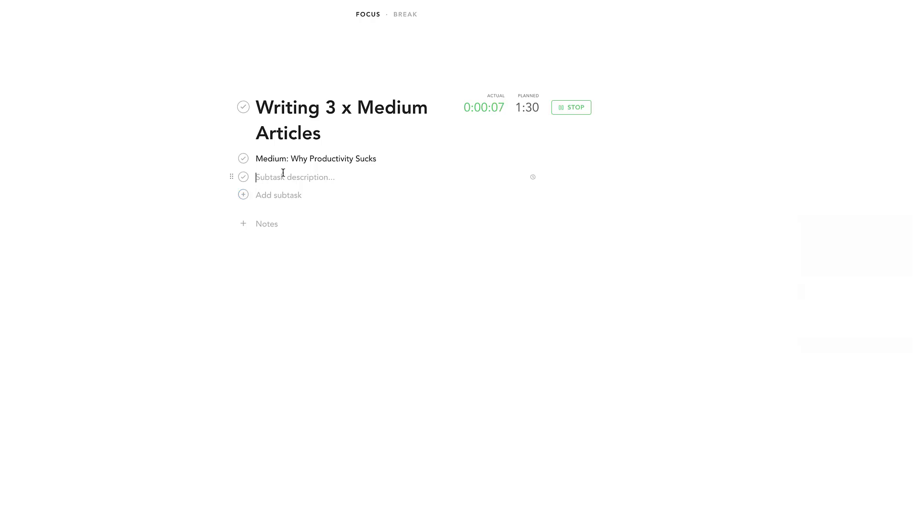
left_click(405, 15)
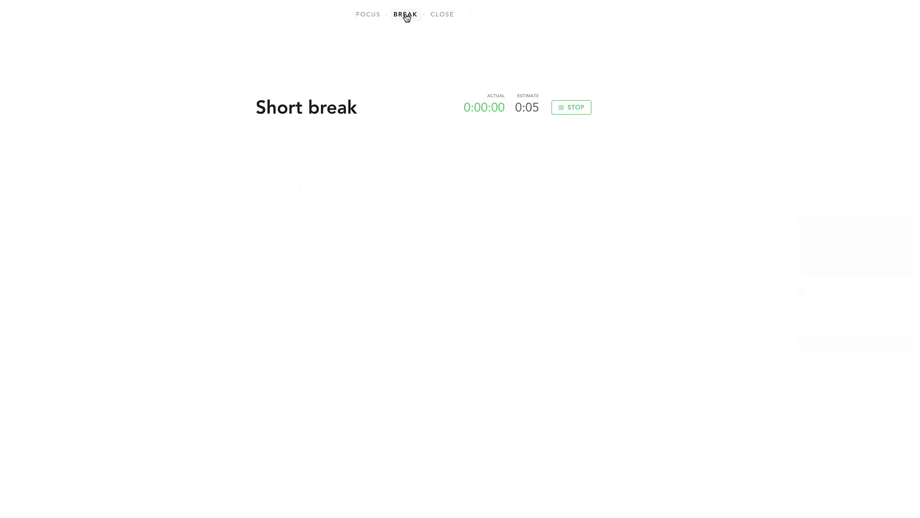
left_click(445, 19)
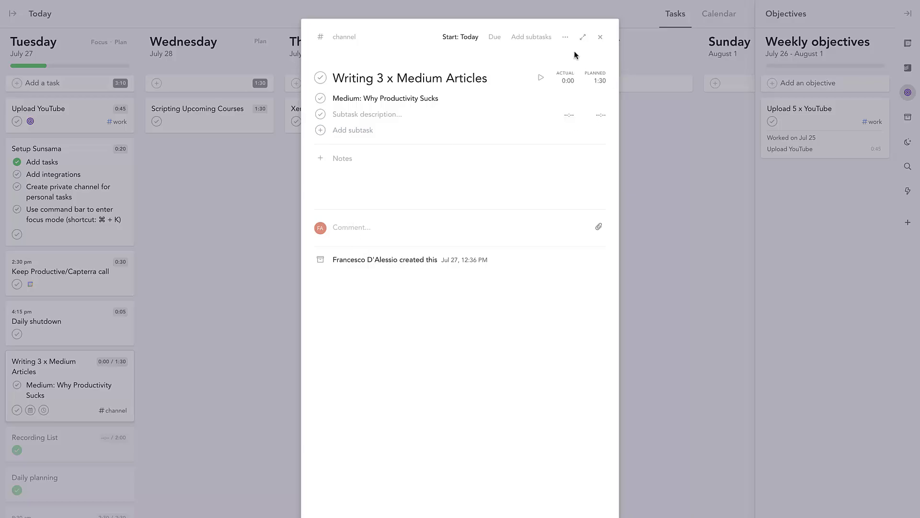
- Close the task, briefly view Tuesday's Focus, then begin planning Wednesday
left_click(604, 39)
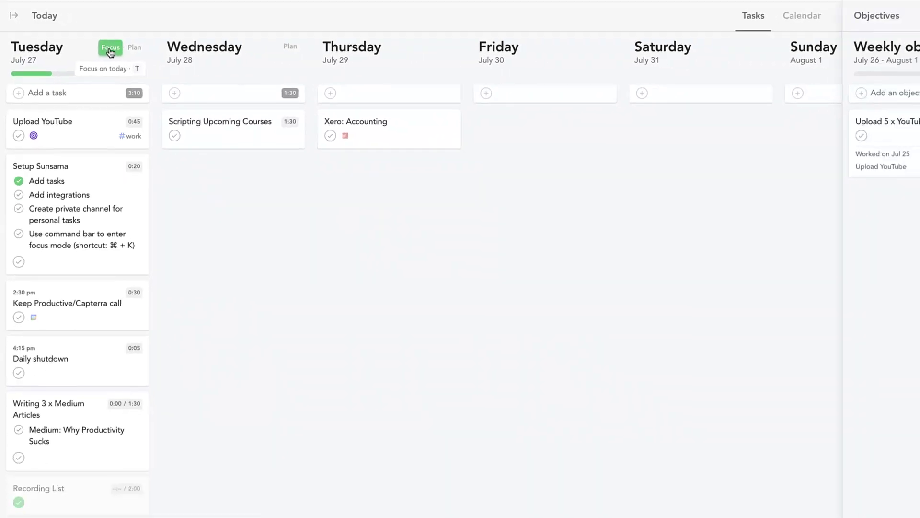
left_click(110, 47)
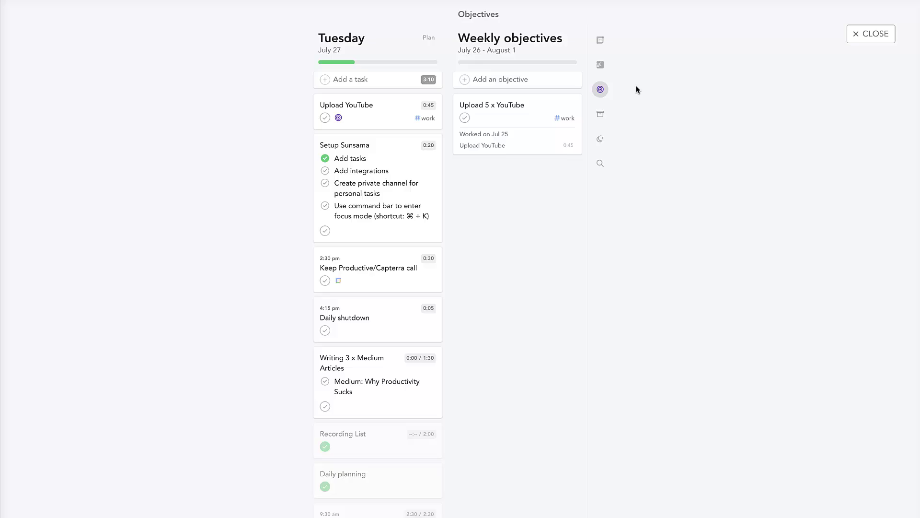
left_click(873, 34)
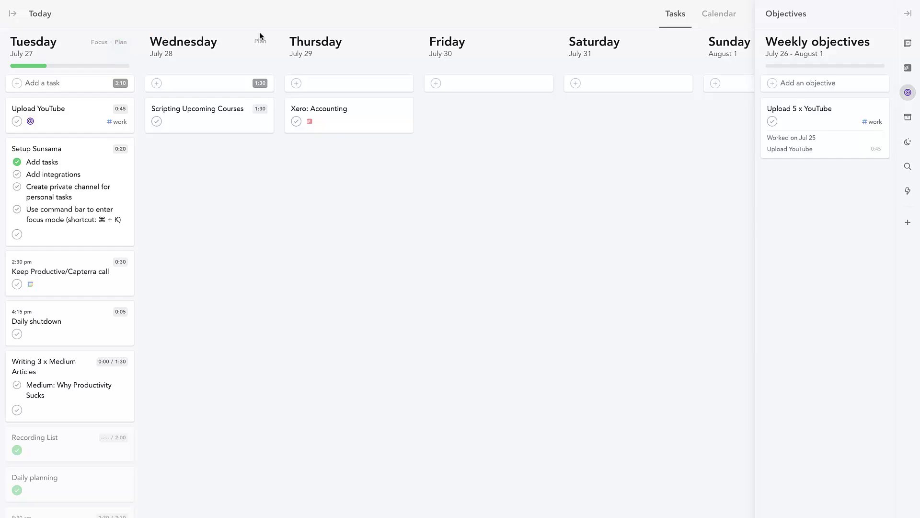
left_click(260, 41)
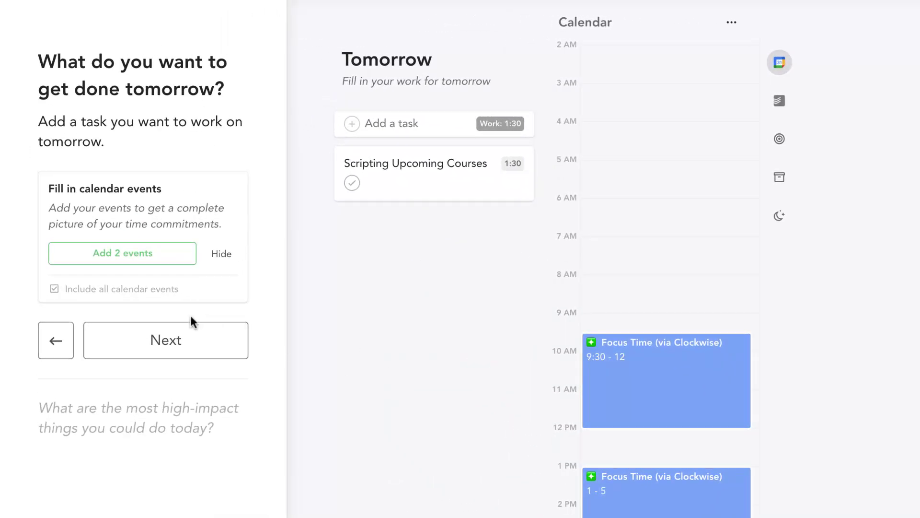
- Add tomorrow's two Focus Time events as tasks without rolling over today's tasks
left_click(148, 254)
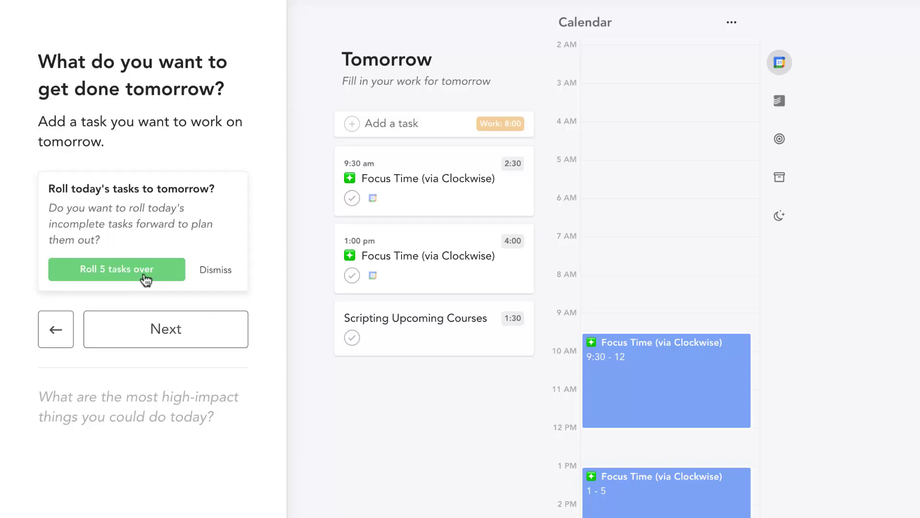
left_click(215, 269)
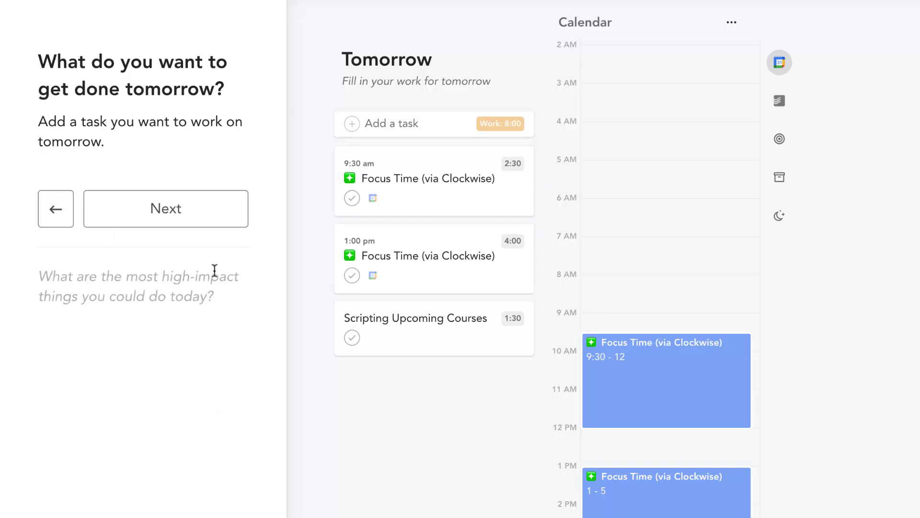
left_click(169, 209)
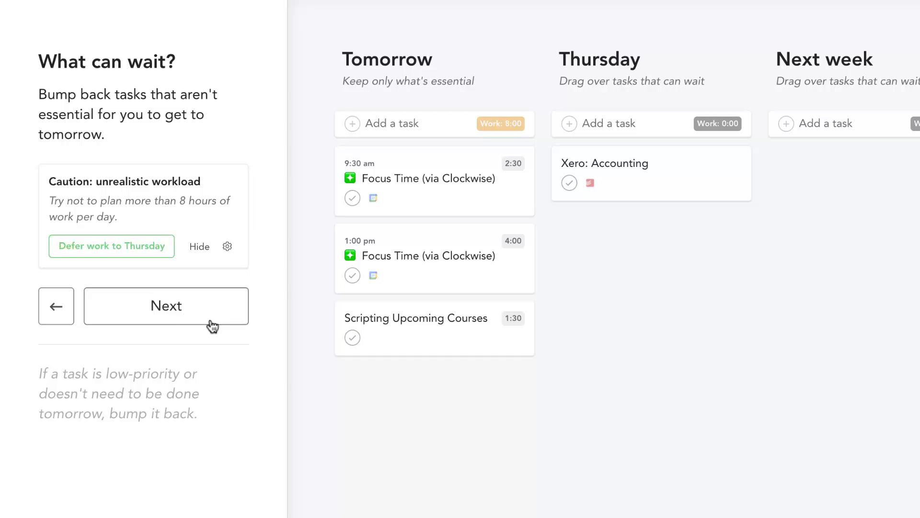
mouse_move(434, 328)
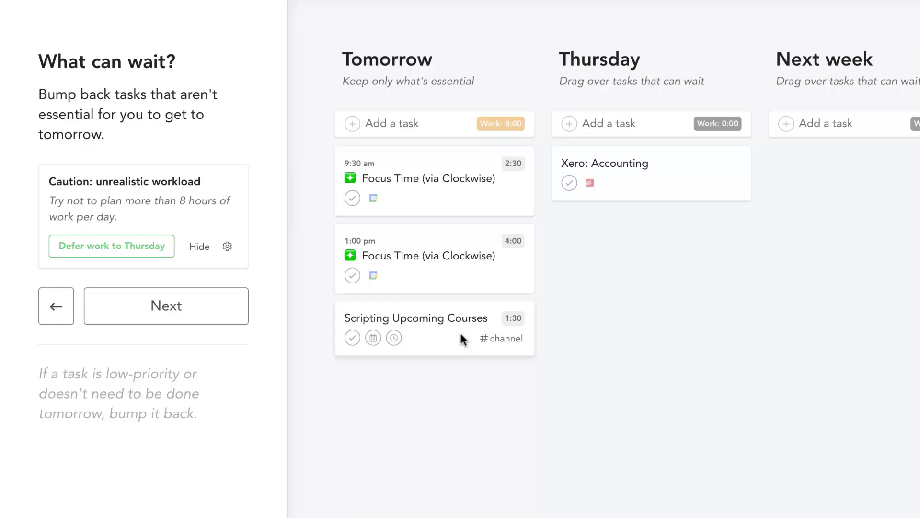
- Defer Scripting Upcoming Courses to Thursday and set a 5:15 PM shutdown time
left_click_drag(459, 330, 680, 182)
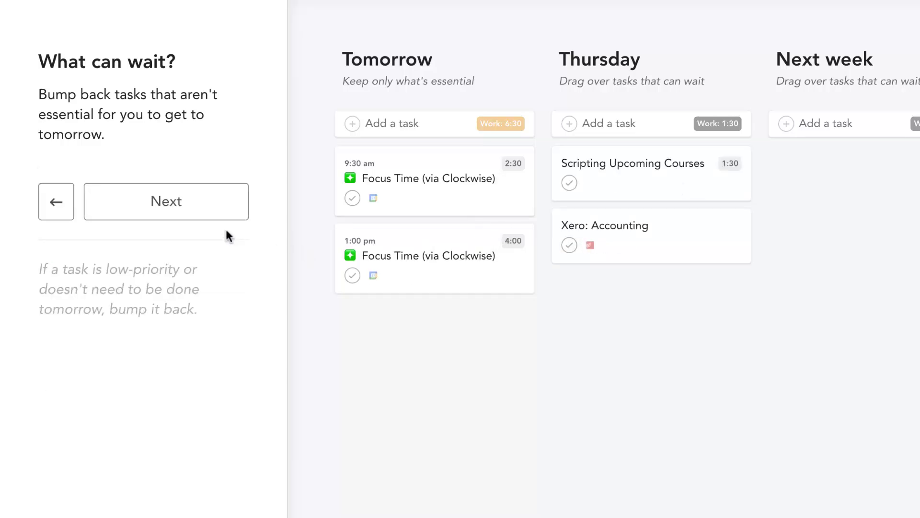
left_click(195, 210)
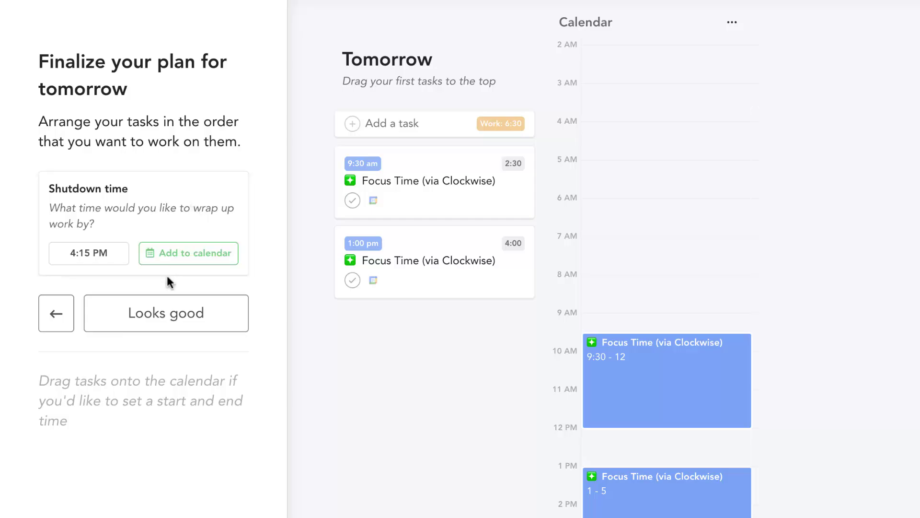
left_click(100, 260)
scroll(114, 375, "down", 1)
left_click(80, 372)
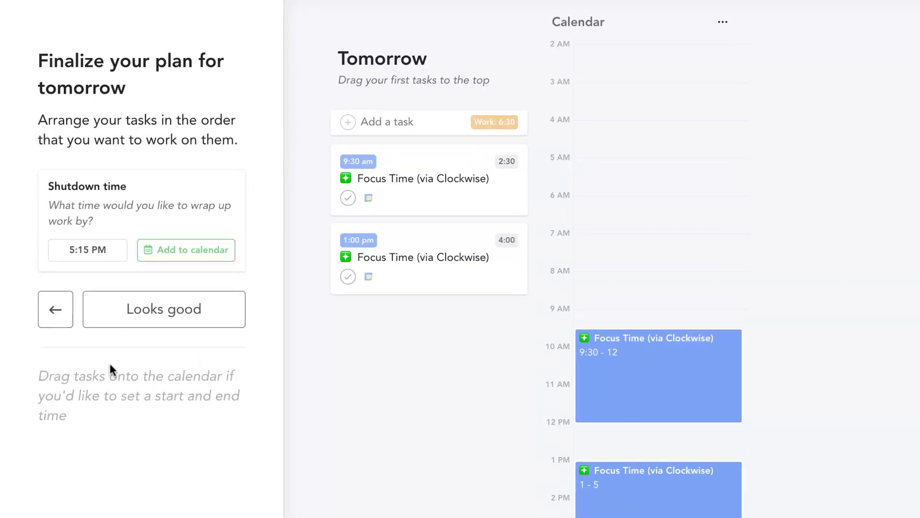
left_click(165, 312)
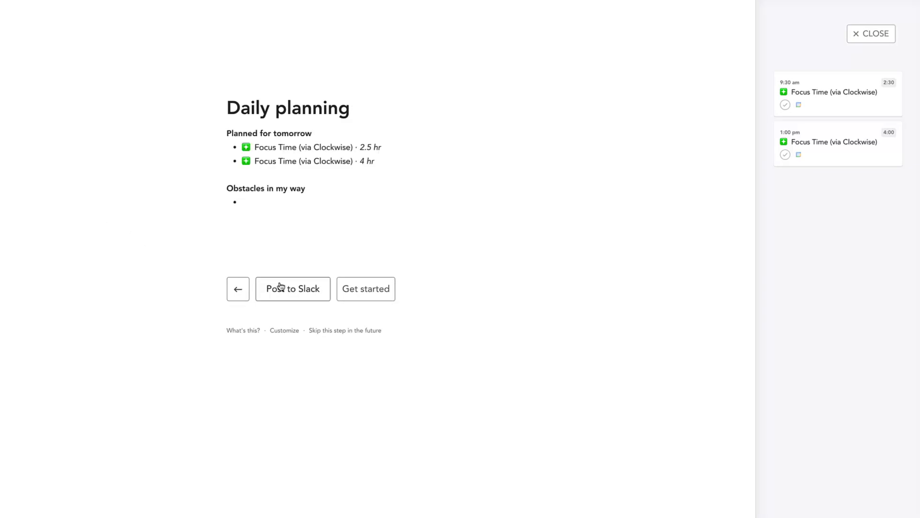
- Turn on subtasks, private and previous-day completed tasks in the summary, then finish planning
left_click(301, 207)
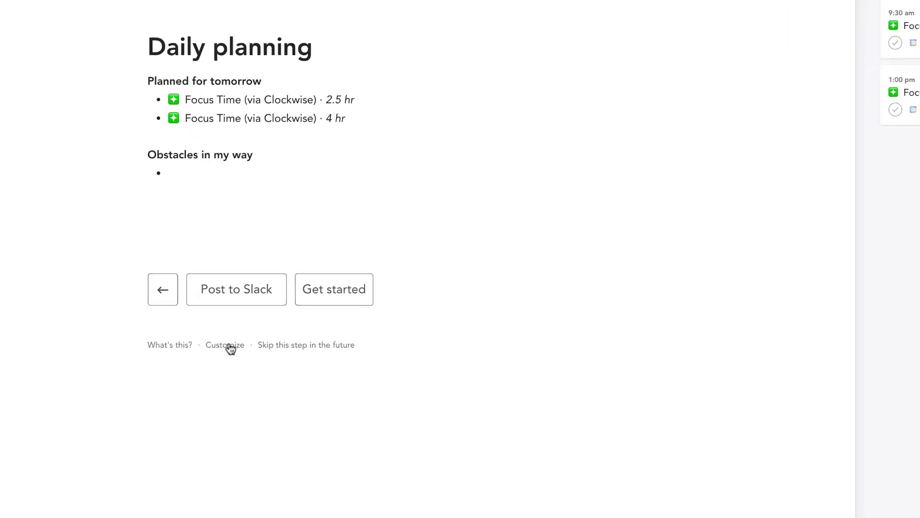
left_click(225, 344)
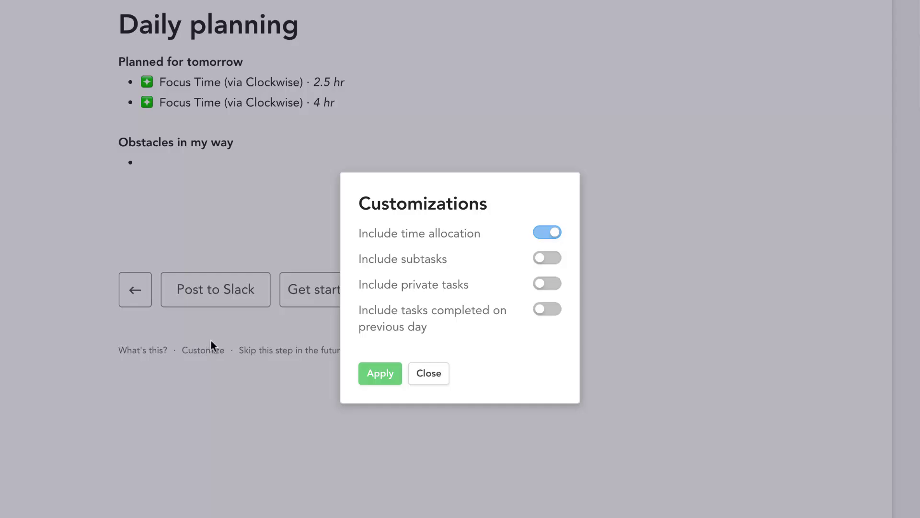
left_click(546, 258)
left_click(547, 285)
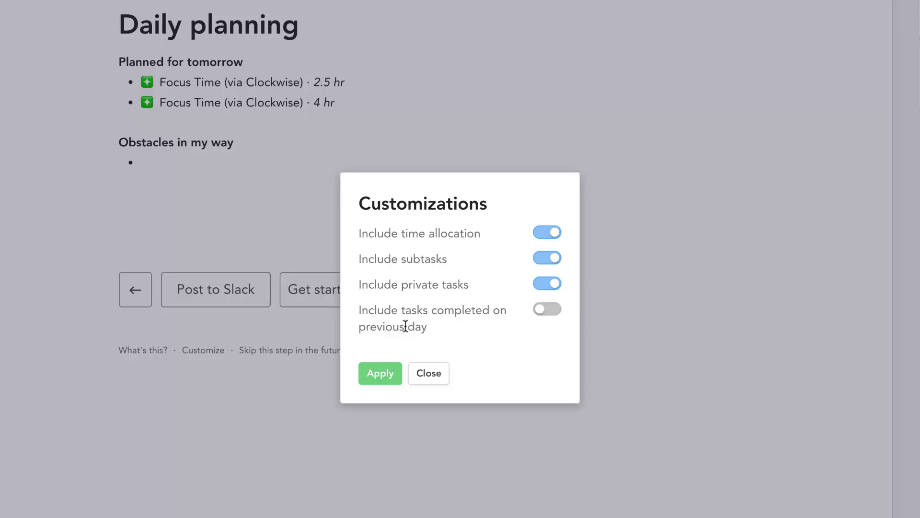
left_click(549, 310)
left_click(380, 372)
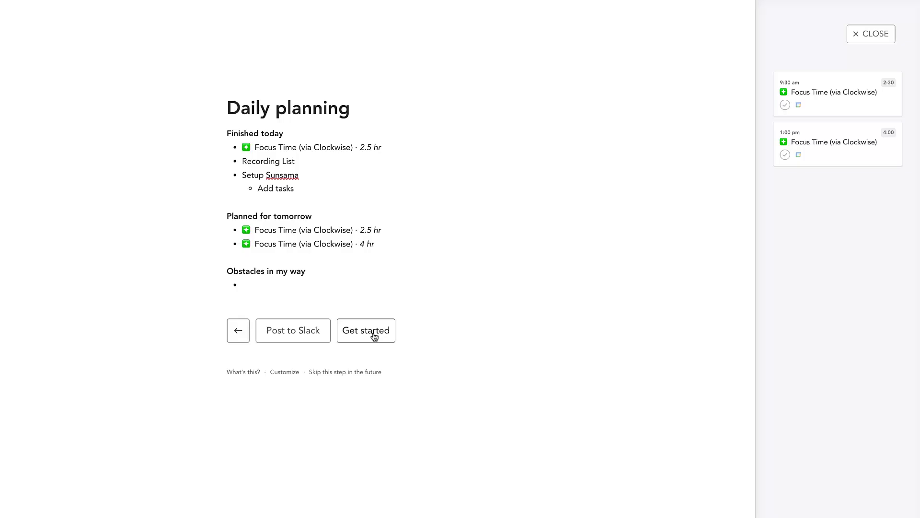
left_click(345, 331)
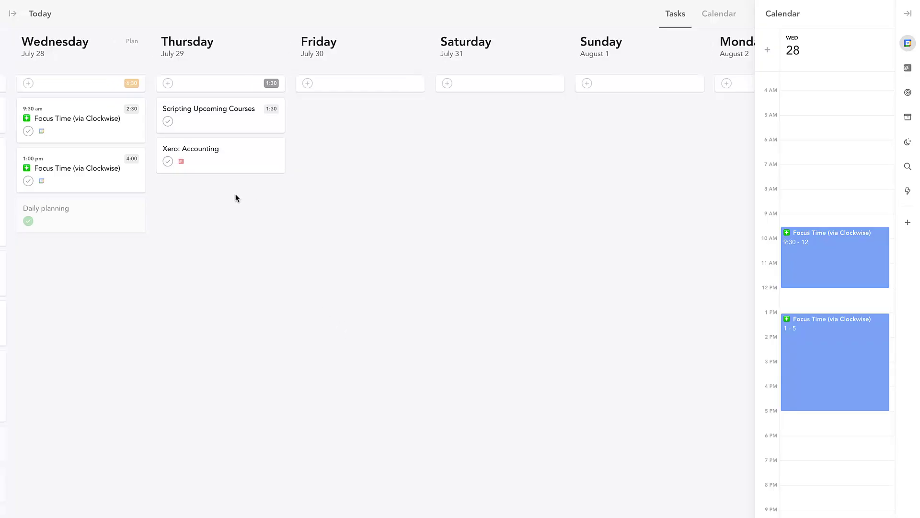
scroll(235, 193, "left", 3)
scroll(235, 194, "left", 3)
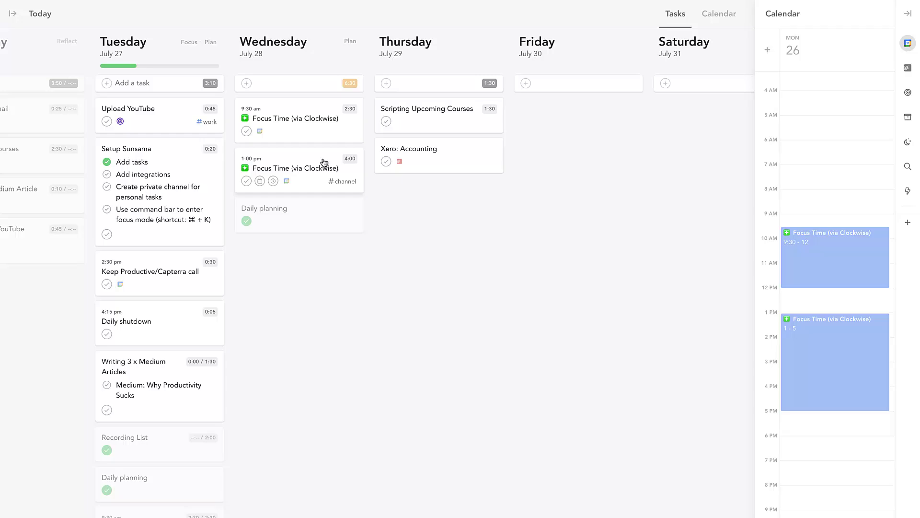
- Reveal the channel sidebar, filter to personal channels, and open Manage Channels
left_click(12, 13)
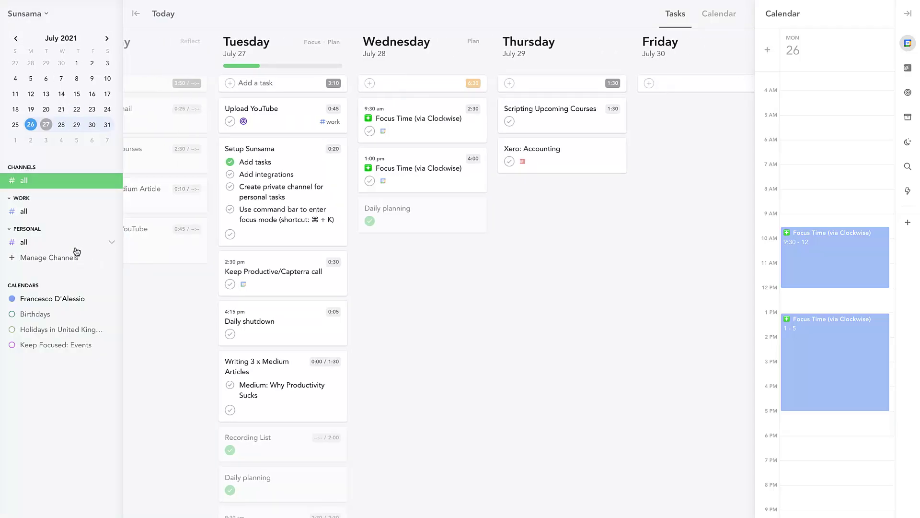
left_click(250, 148)
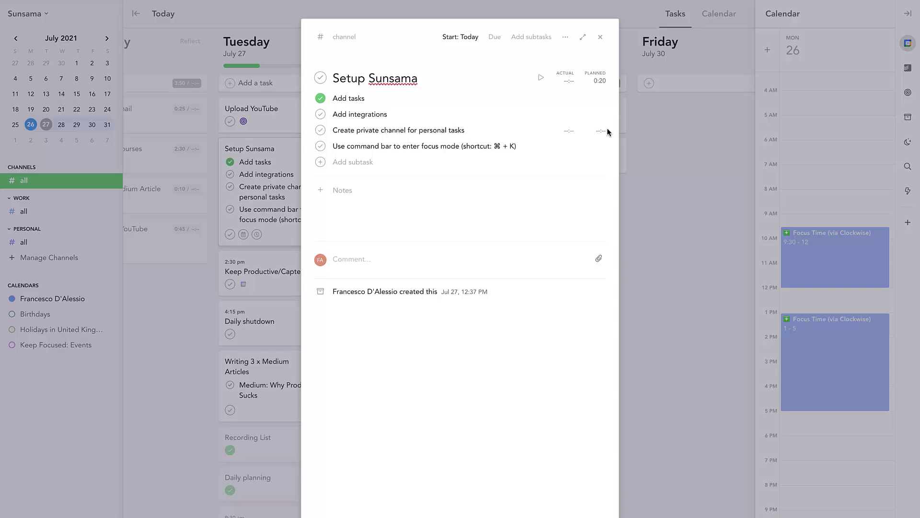
mouse_move(431, 130)
left_click(94, 231)
left_click(106, 243)
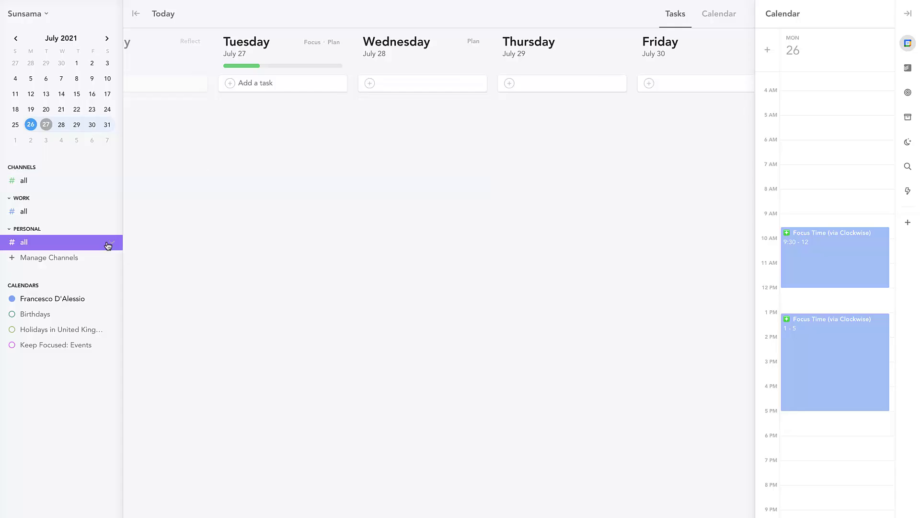
left_click(115, 245)
- Review the personal context's settings, then close the editor and the Channels page
left_click(337, 106)
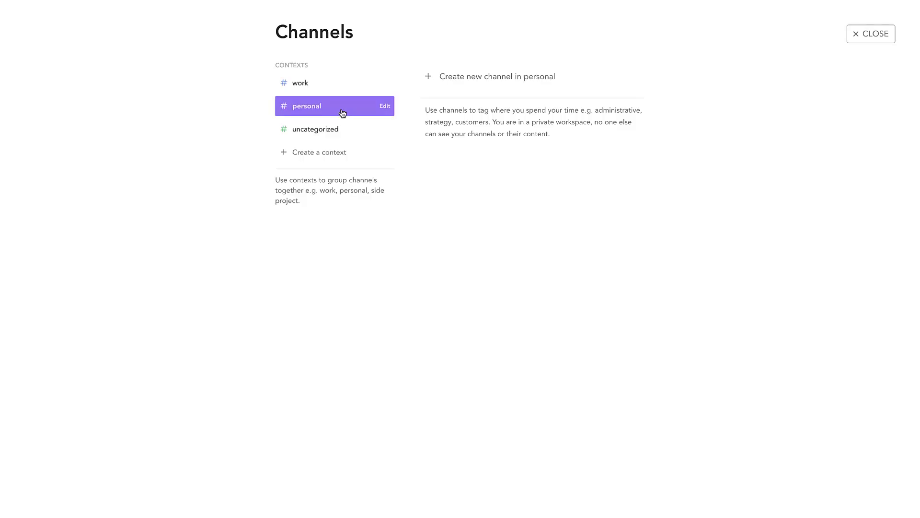
left_click(383, 105)
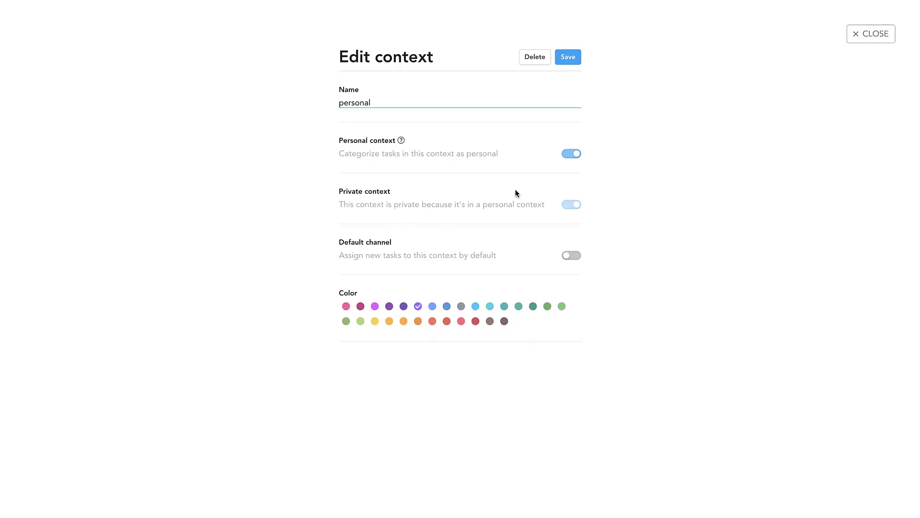
left_click(881, 37)
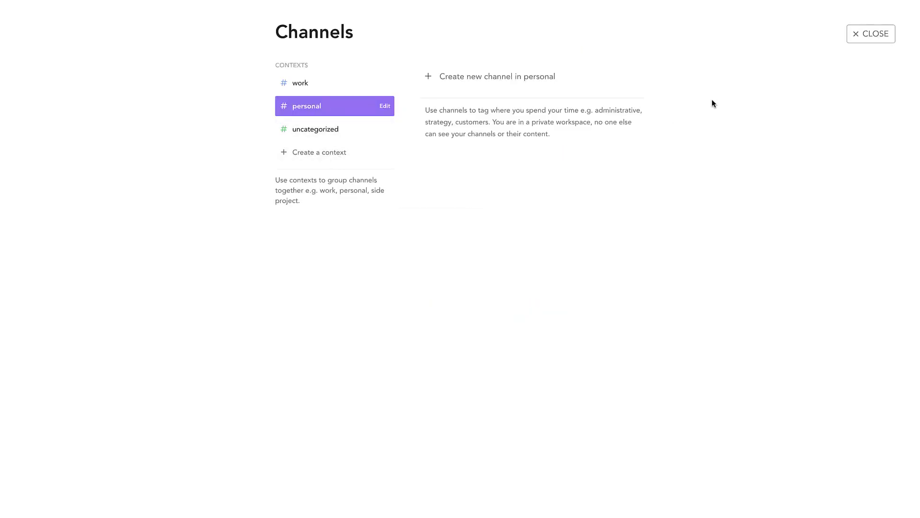
left_click(874, 36)
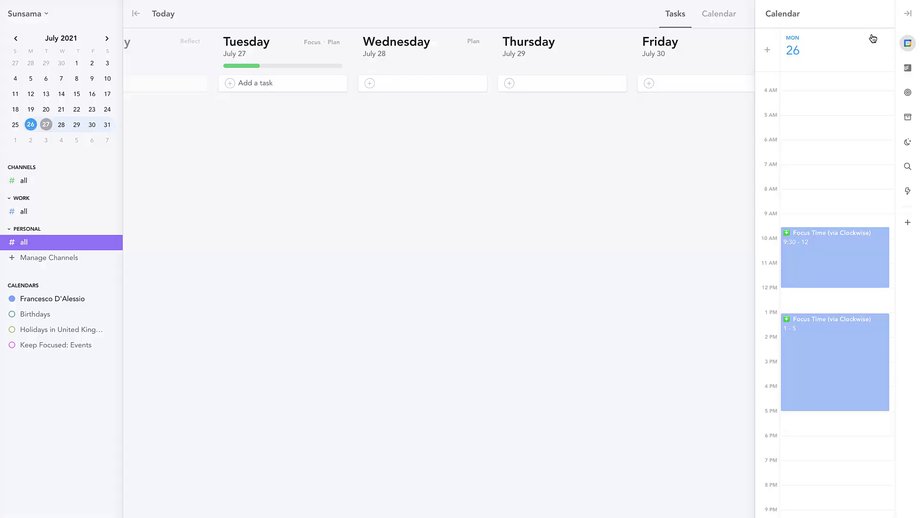
- Switch the planner to the calendar and preview Tuesday's Focus Time event
left_click(719, 16)
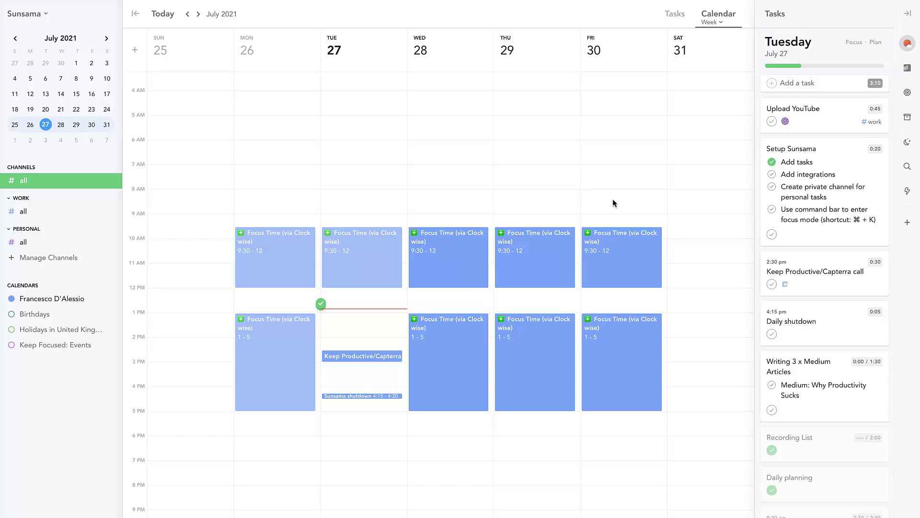
left_click(379, 269)
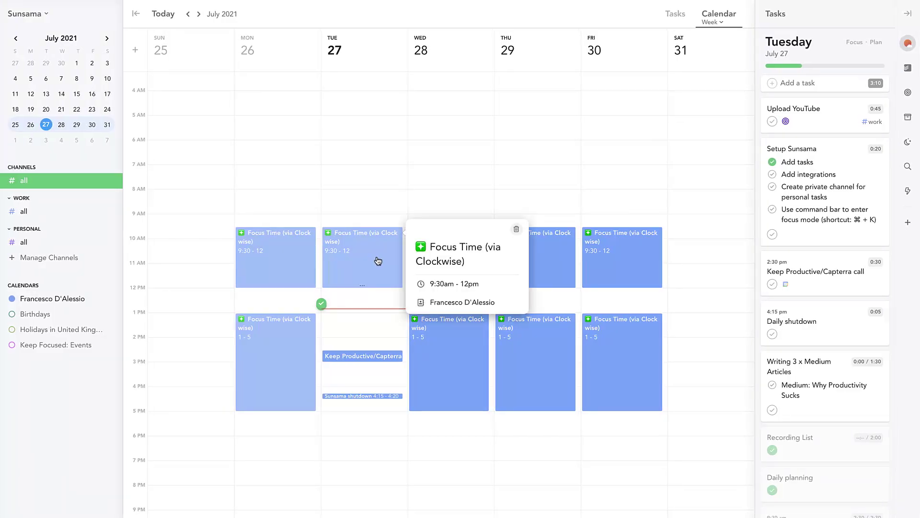
left_click(474, 208)
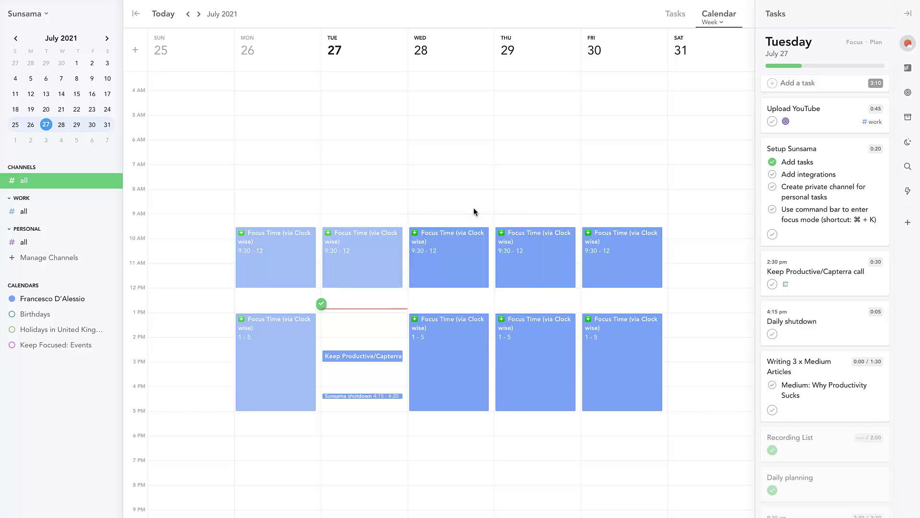
- Try the one-day, three-day, weekdays, week and month time frames, ending on Three days
left_click(712, 21)
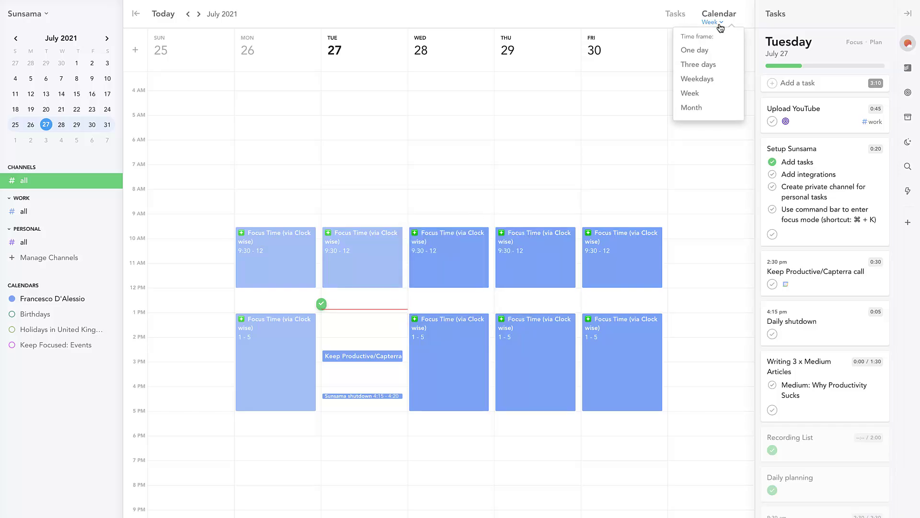
left_click(712, 52)
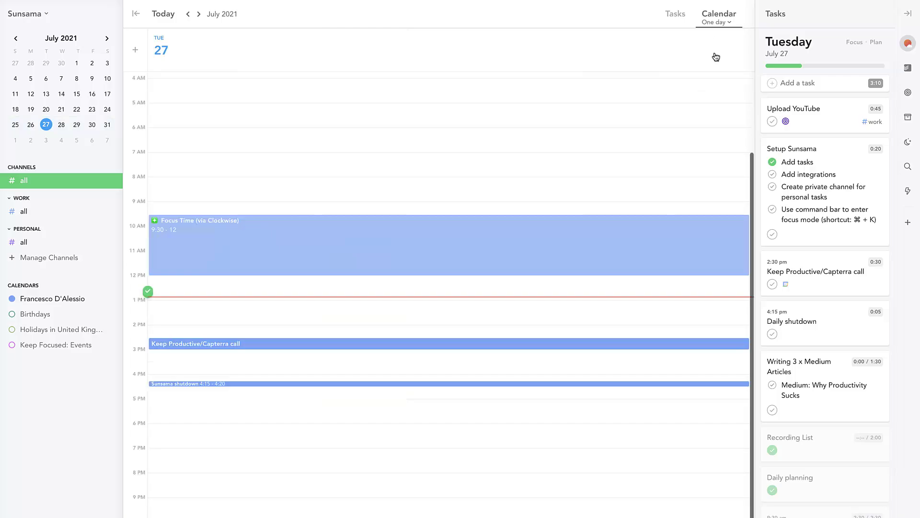
left_click(716, 22)
left_click(708, 64)
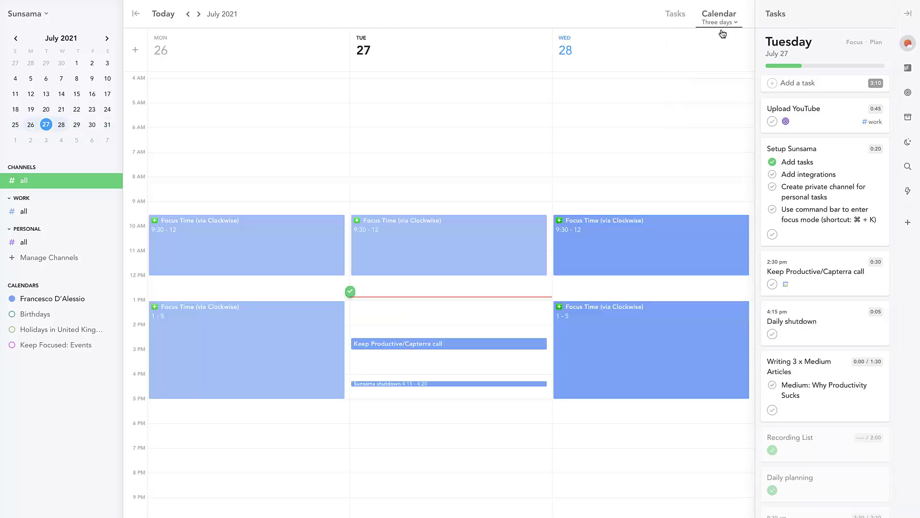
left_click(719, 22)
left_click(696, 78)
left_click(719, 22)
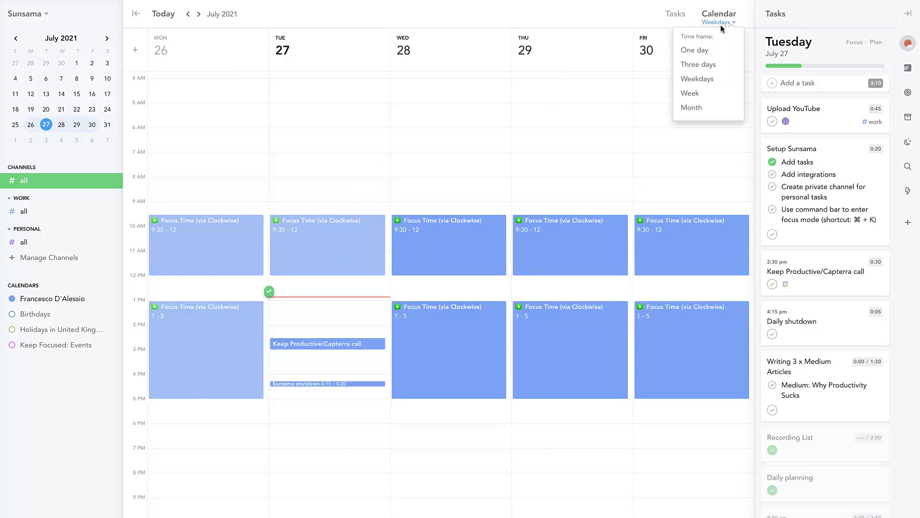
left_click(690, 92)
left_click(719, 22)
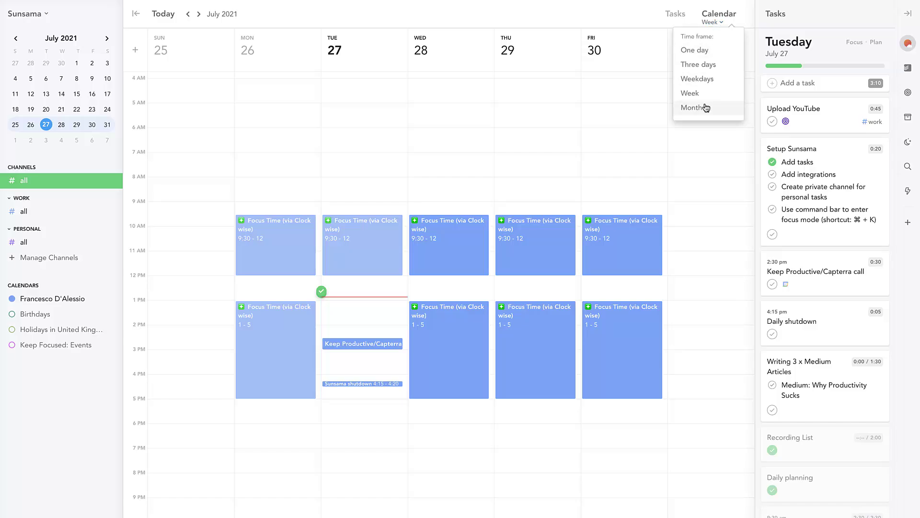
left_click(691, 107)
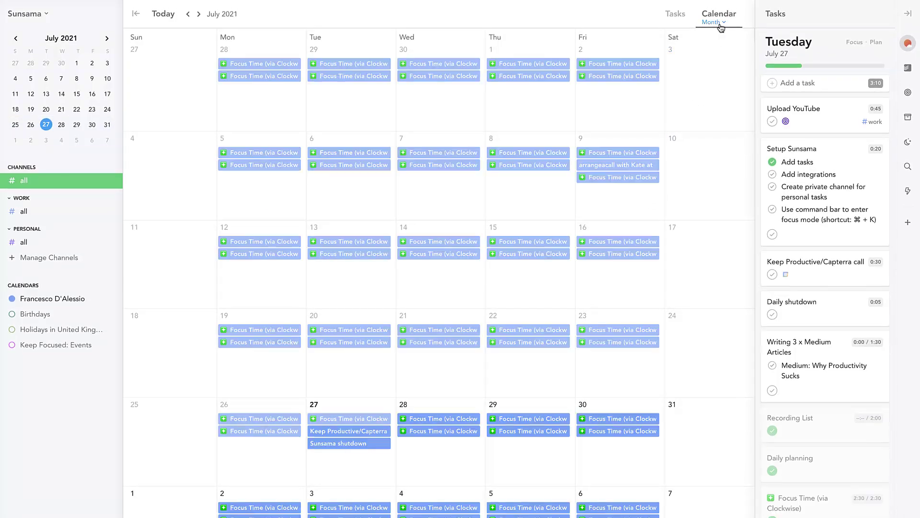
left_click(716, 22)
left_click(699, 63)
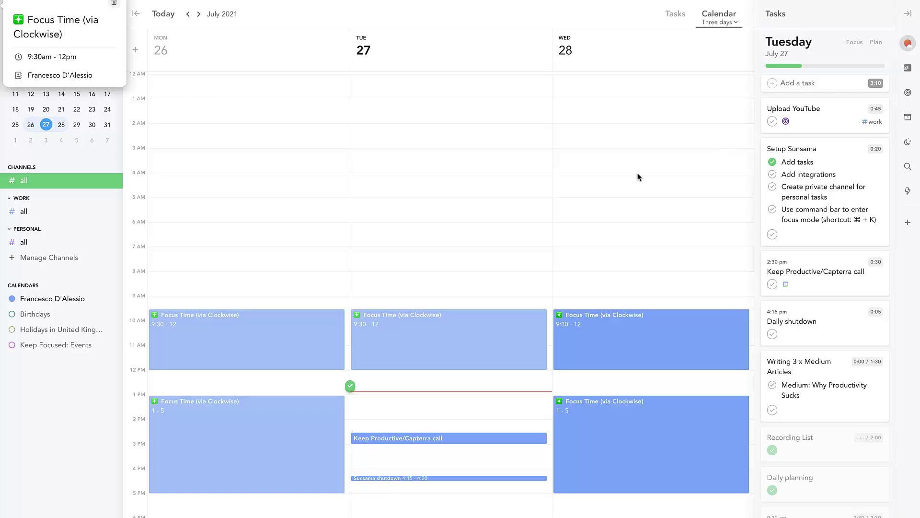
- Check the rolled-over archive, discard a trial Tuesday event, and bring up the workspace menu
left_click(907, 142)
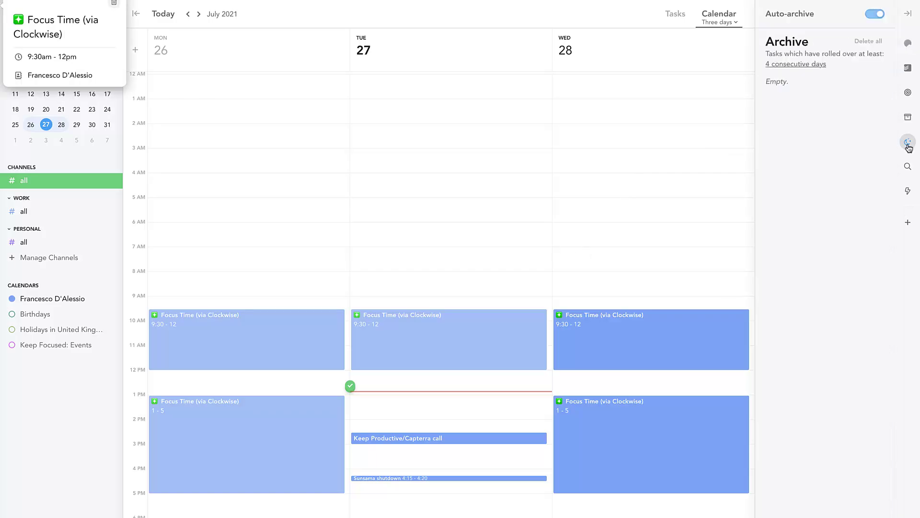
left_click(908, 45)
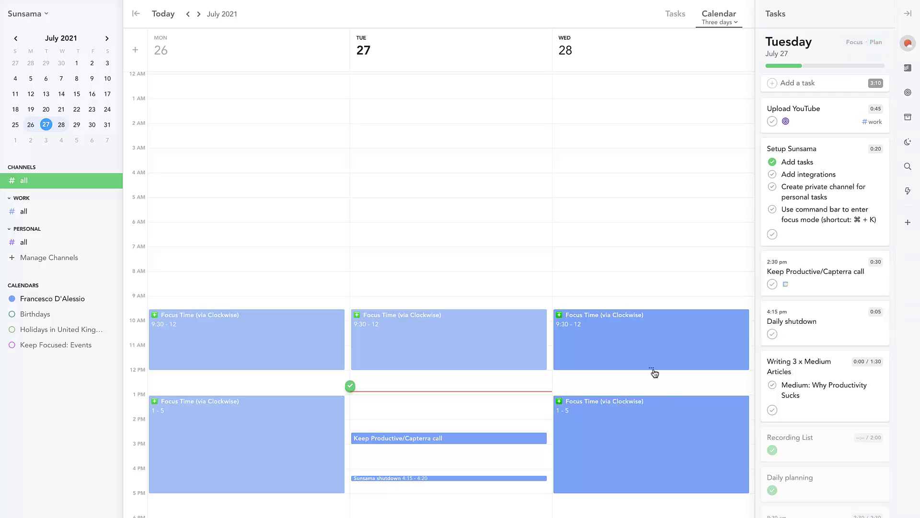
scroll(646, 336, "down", 1)
left_click(480, 280)
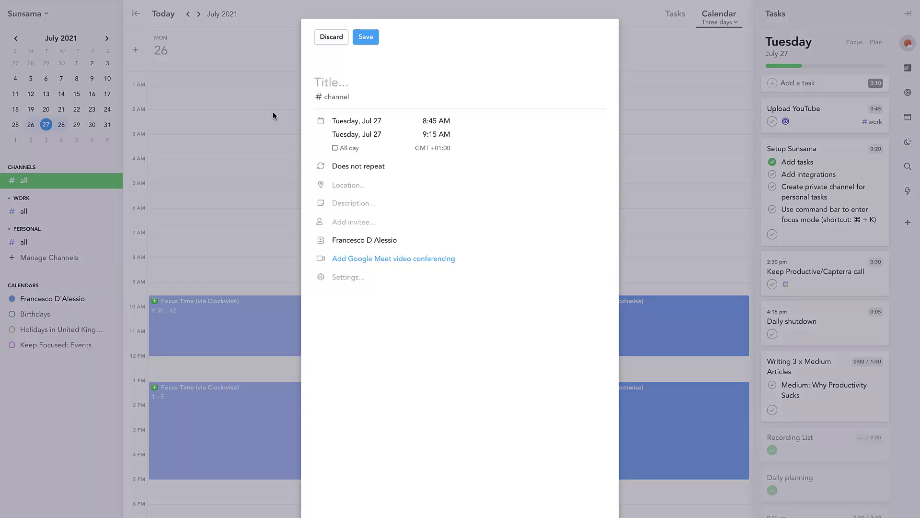
key("Escape")
left_click(680, 18)
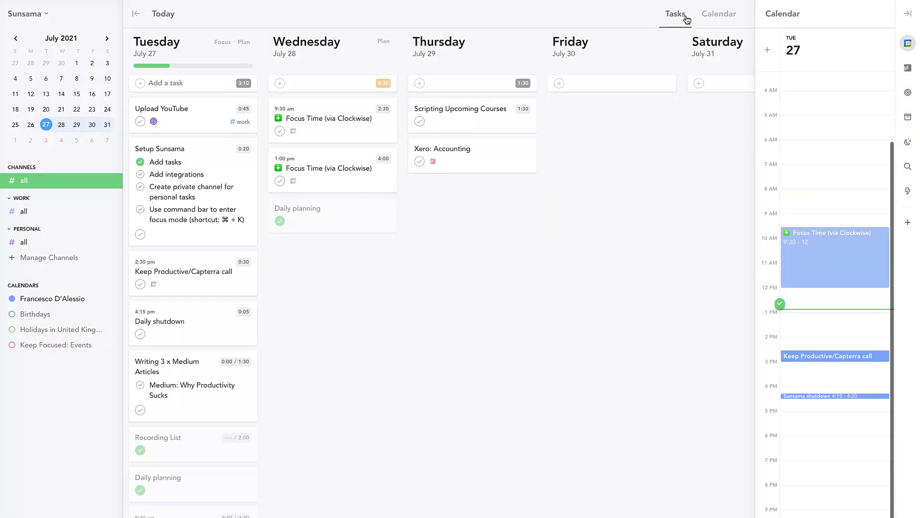
left_click(719, 13)
scroll(568, 123, "down", 3)
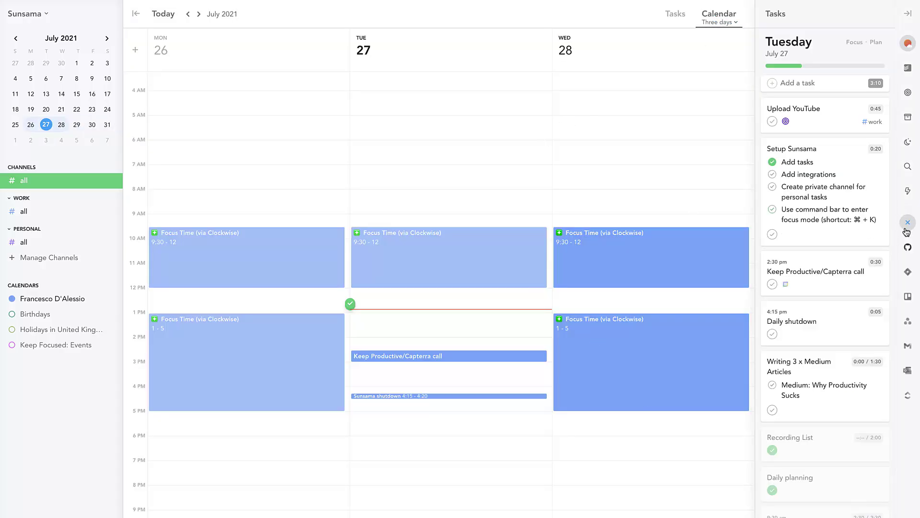
left_click(27, 13)
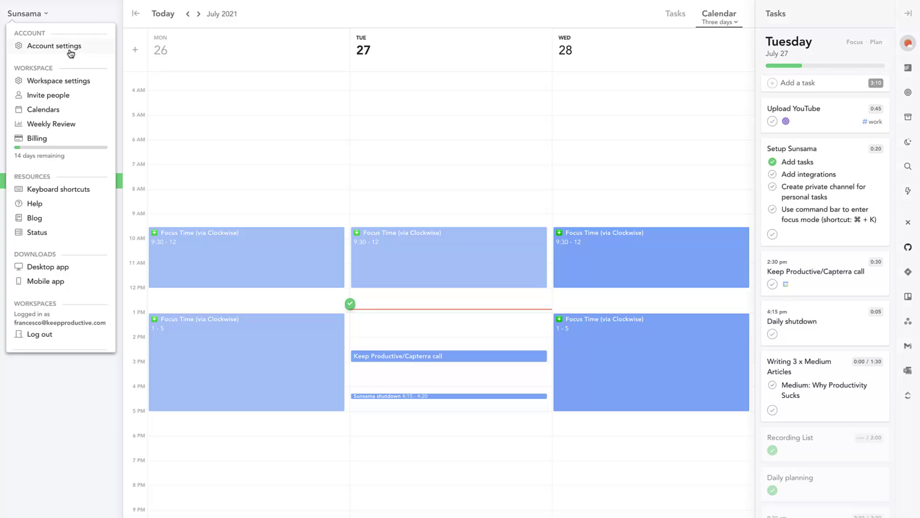
- Enable dark mode in Account Settings, leaving workload threshold unchanged, and return to the planner
left_click(71, 49)
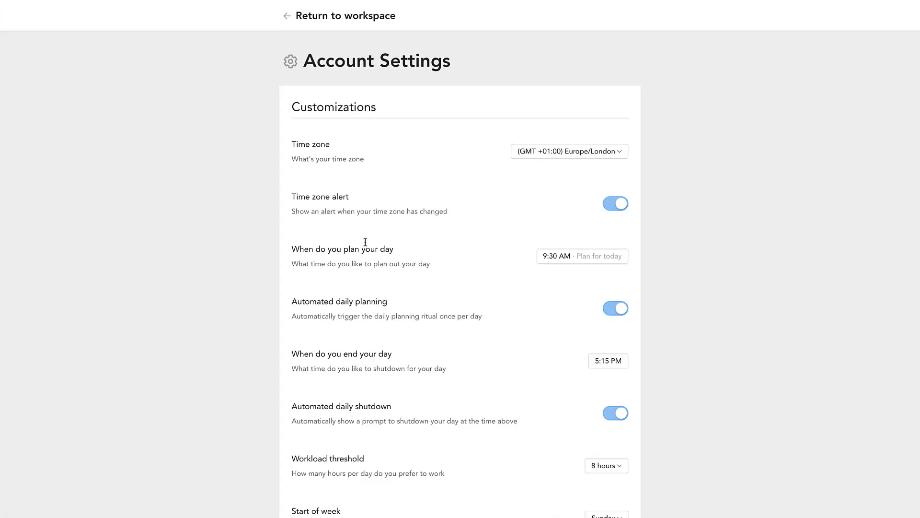
scroll(366, 242, "down", 1)
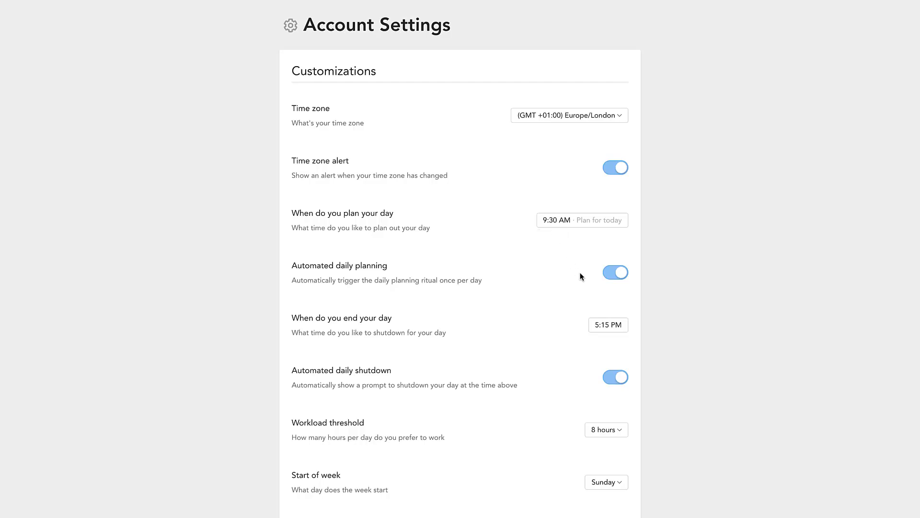
scroll(583, 277, "down", 2)
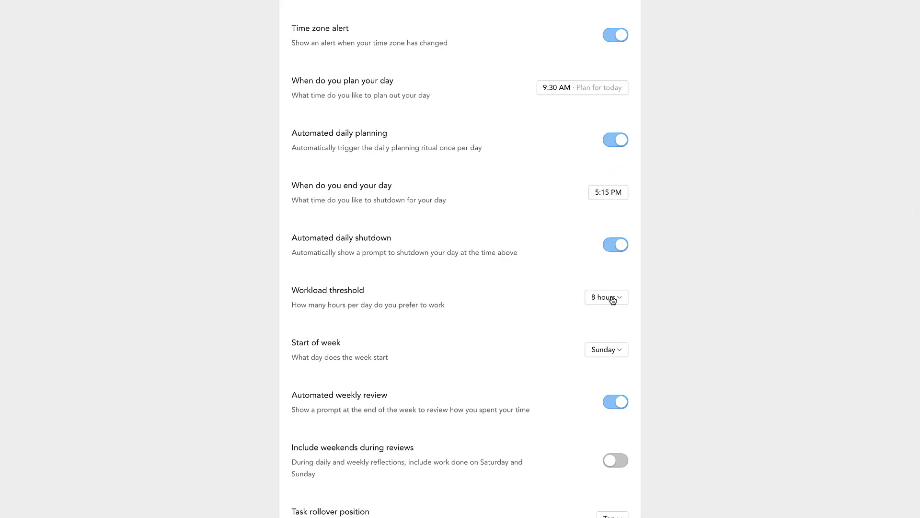
scroll(613, 300, "down", 1)
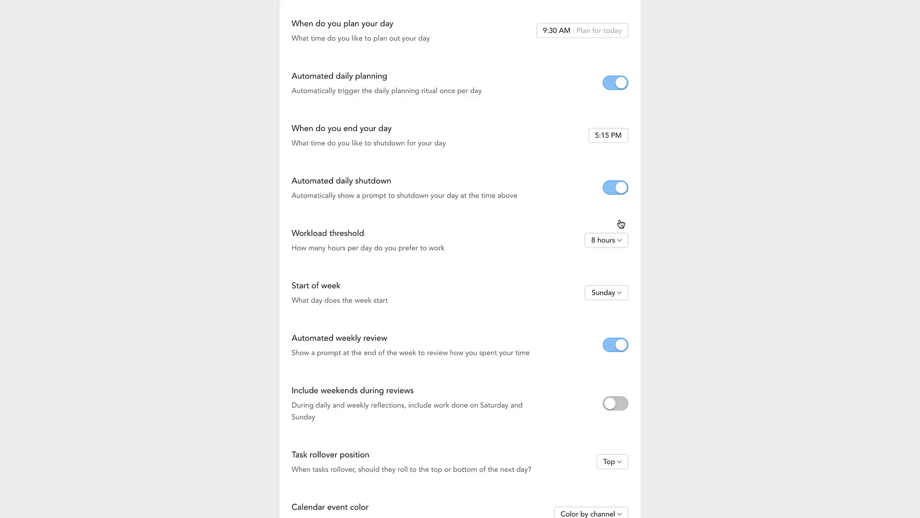
left_click(606, 243)
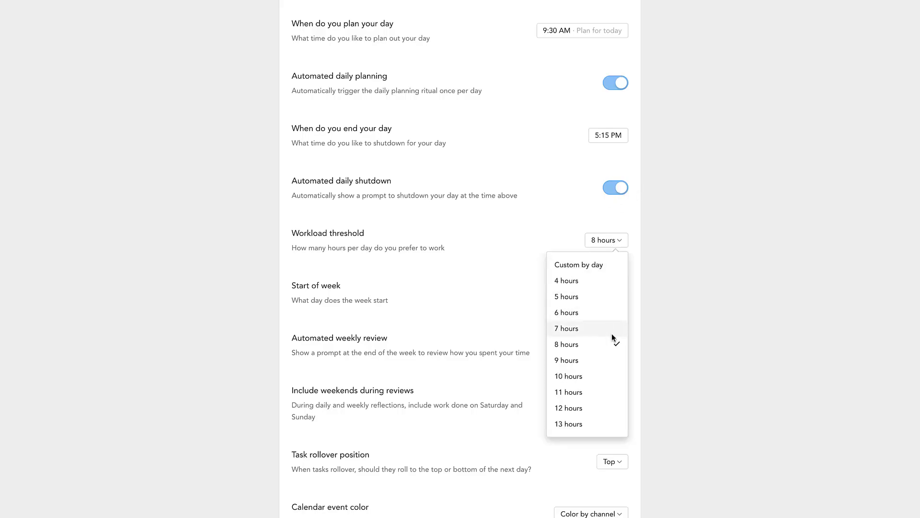
left_click(677, 285)
scroll(611, 309, "down", 3)
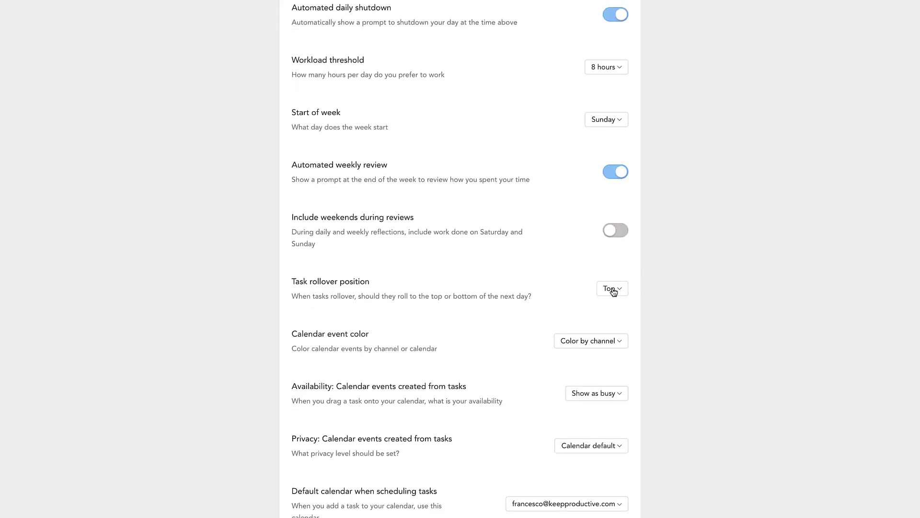
scroll(613, 290, "down", 3)
scroll(613, 291, "down", 1)
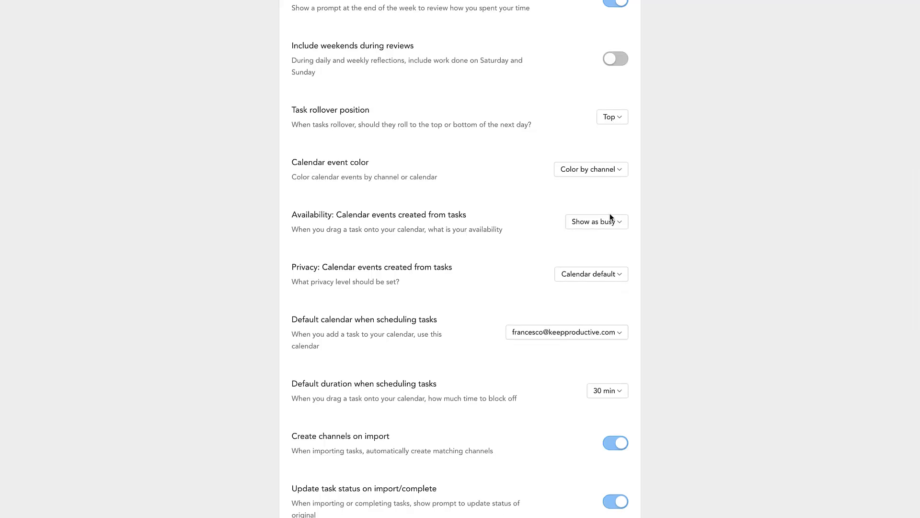
scroll(611, 218, "down", 3)
scroll(608, 261, "down", 2)
scroll(607, 260, "down", 2)
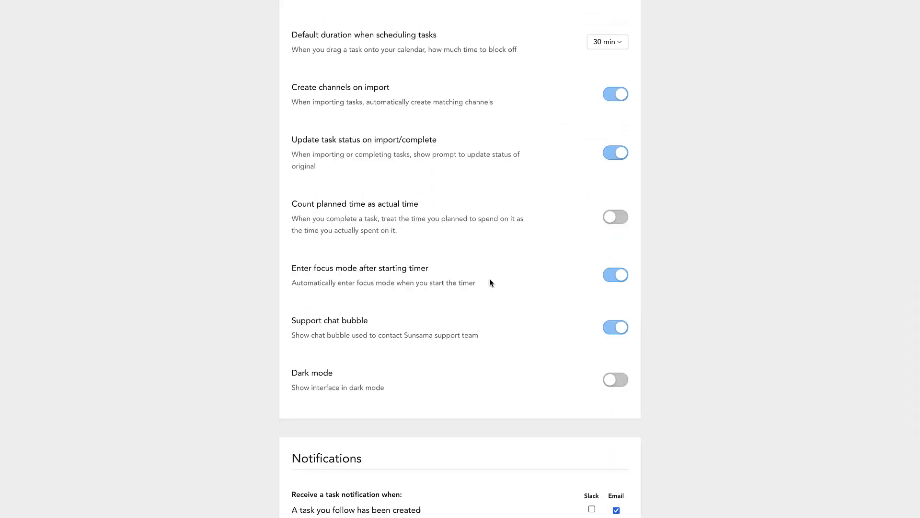
scroll(532, 317, "down", 1)
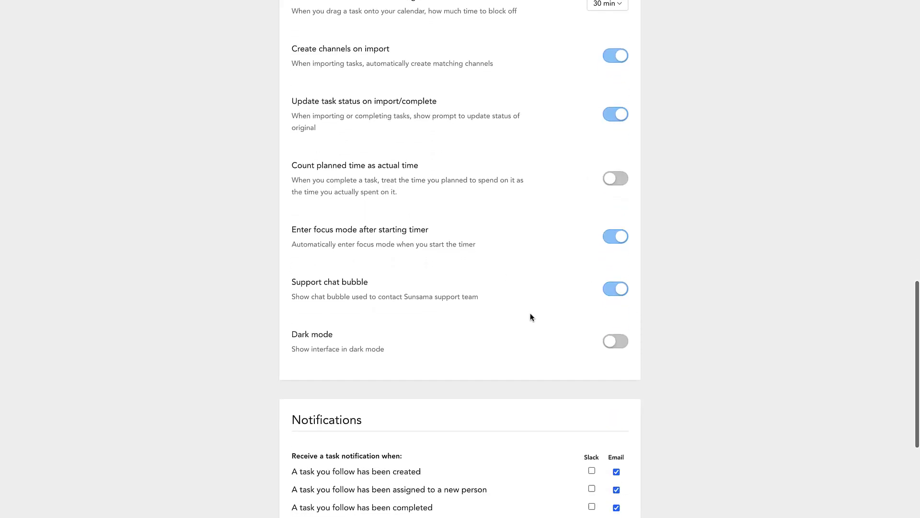
left_click(621, 342)
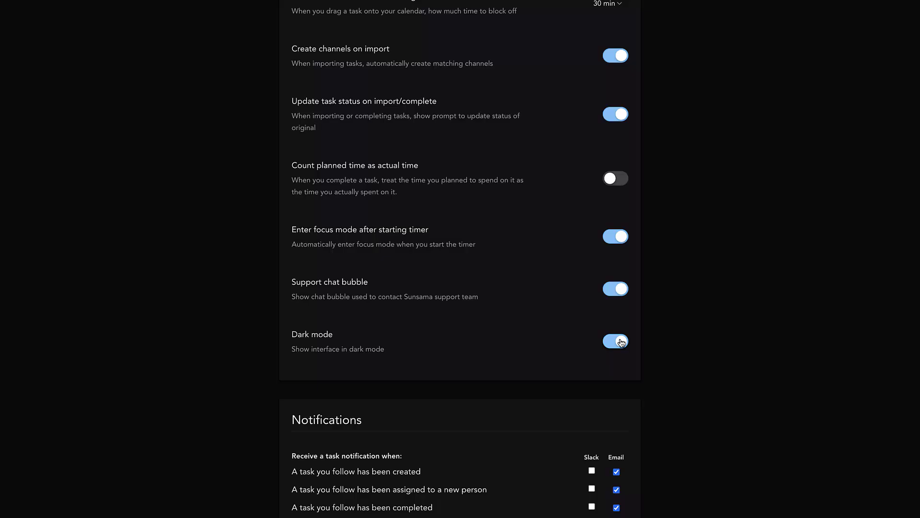
scroll(568, 415, "down", 4)
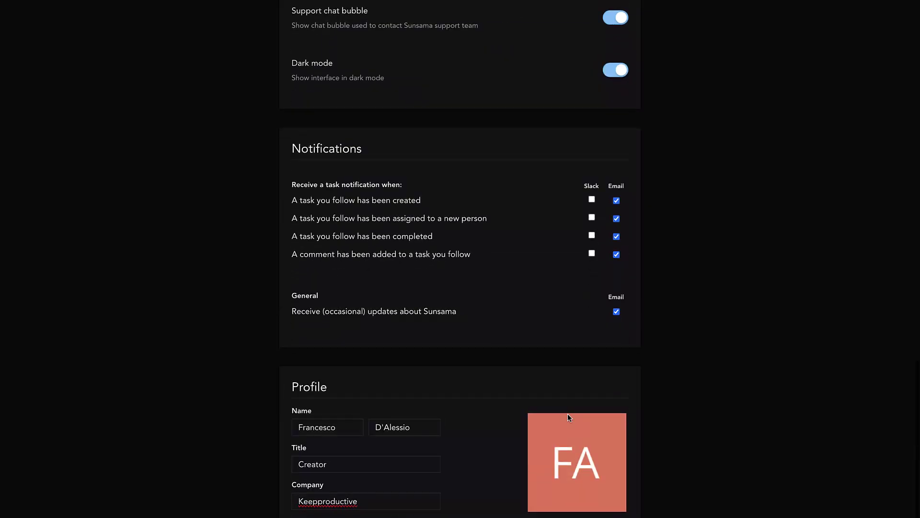
scroll(567, 415, "down", 3)
scroll(482, 249, "down", 1)
scroll(482, 249, "up", 1)
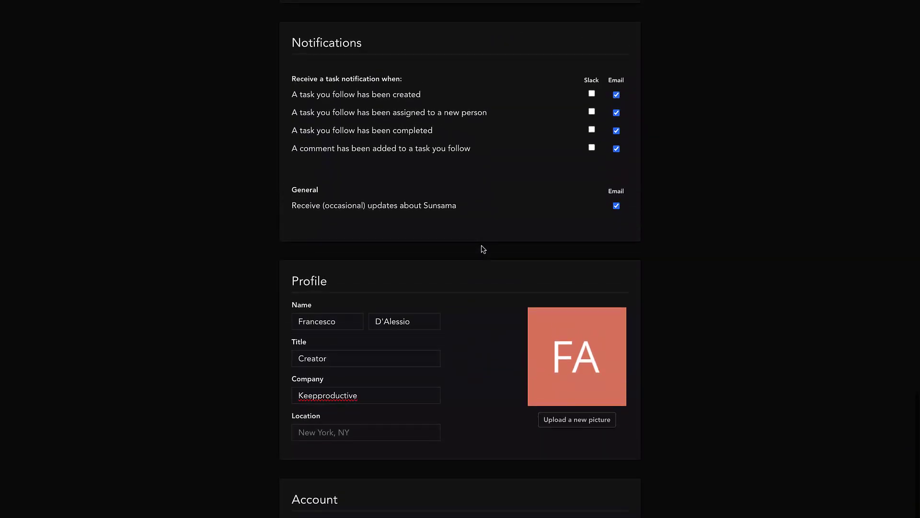
scroll(483, 245, "up", 1)
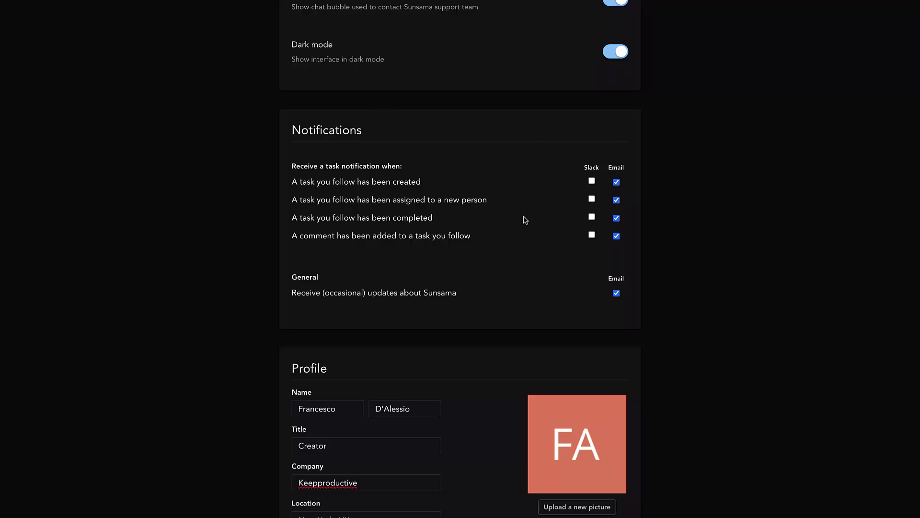
scroll(524, 219, "up", 8)
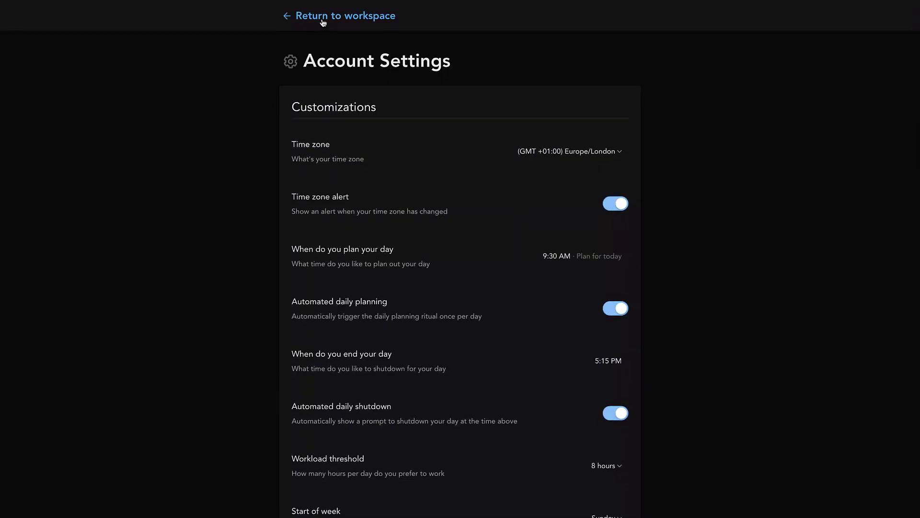
left_click(321, 21)
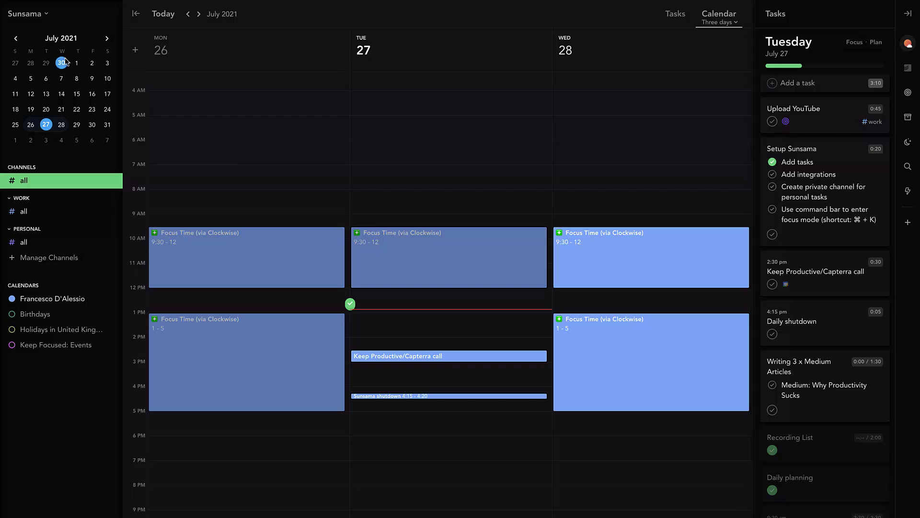
left_click(29, 14)
left_click(58, 55)
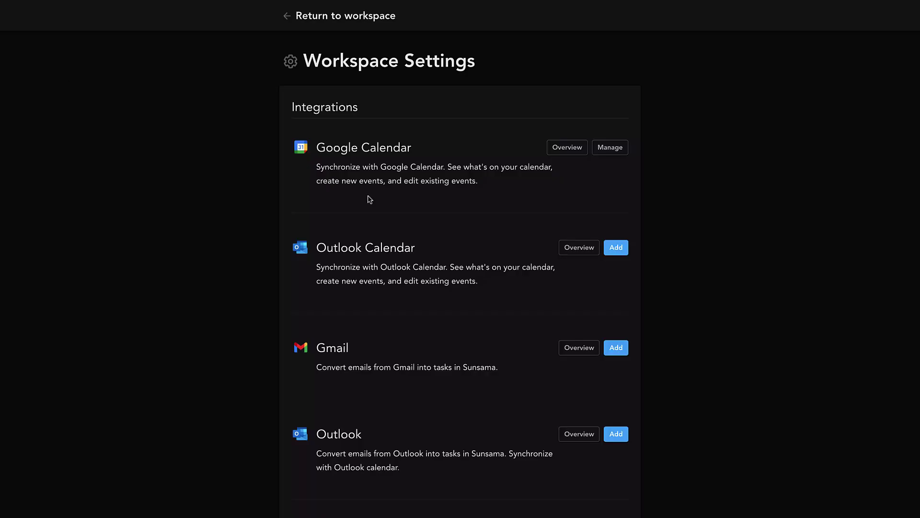
scroll(368, 198, "down", 8)
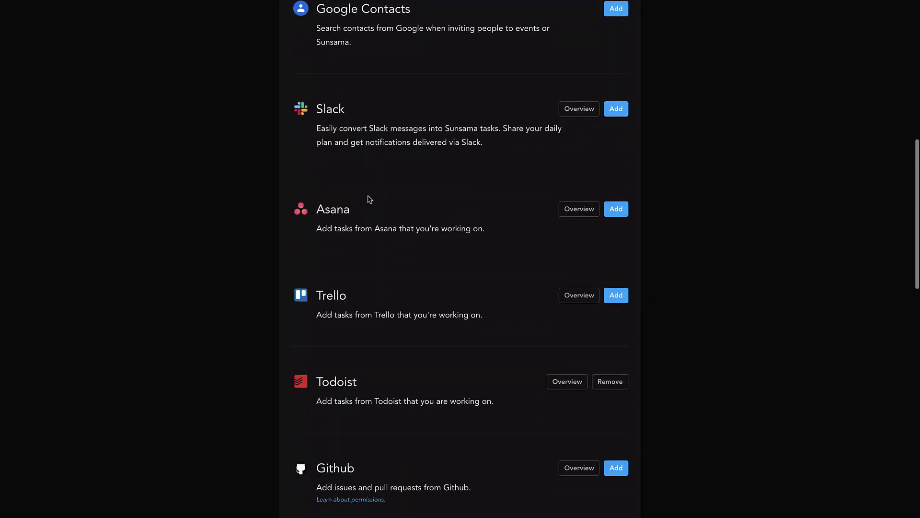
scroll(368, 199, "down", 6)
scroll(368, 198, "down", 5)
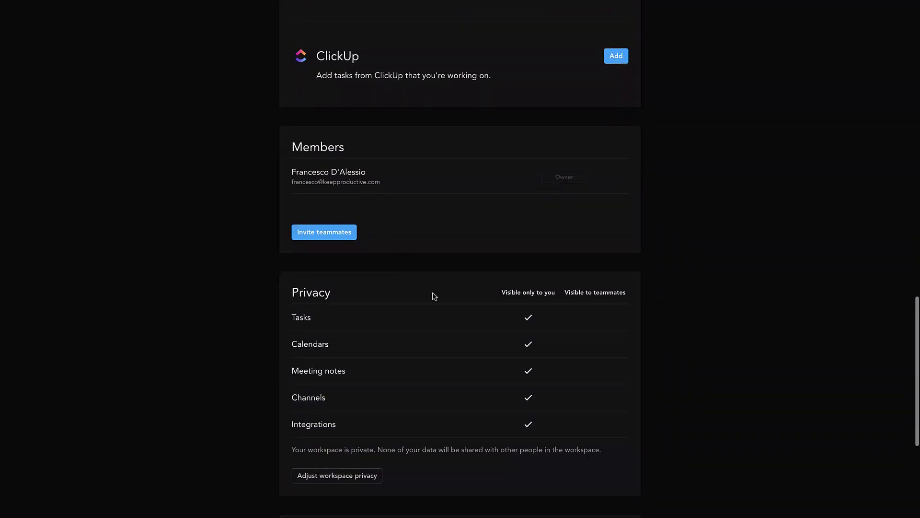
scroll(433, 295, "down", 2)
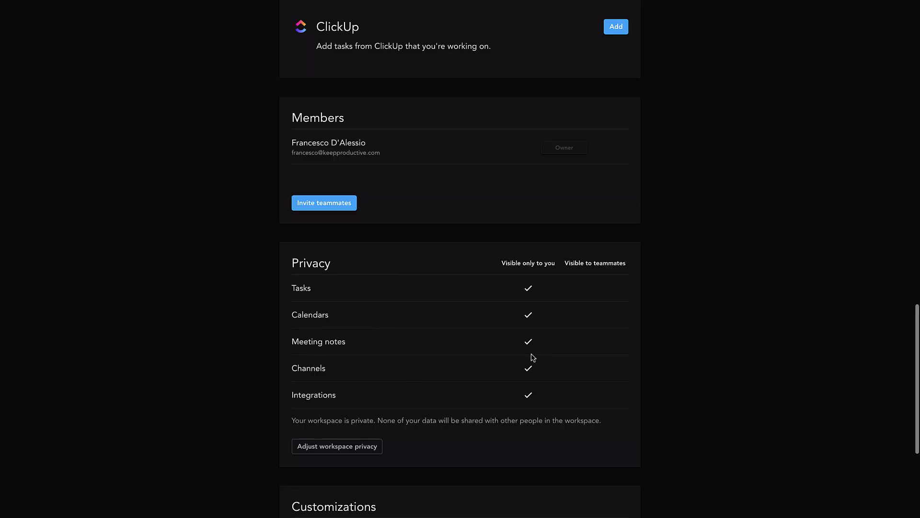
scroll(346, 373, "down", 5)
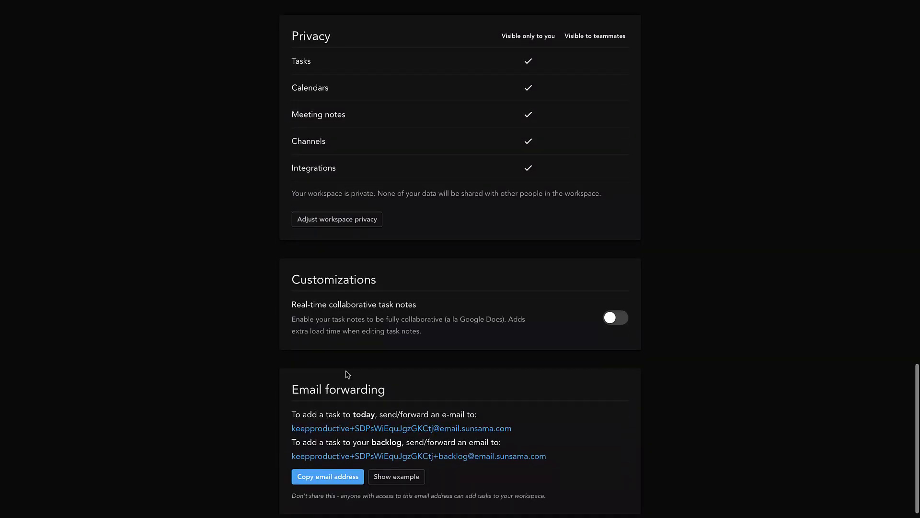
scroll(346, 374, "down", 5)
scroll(374, 322, "down", 3)
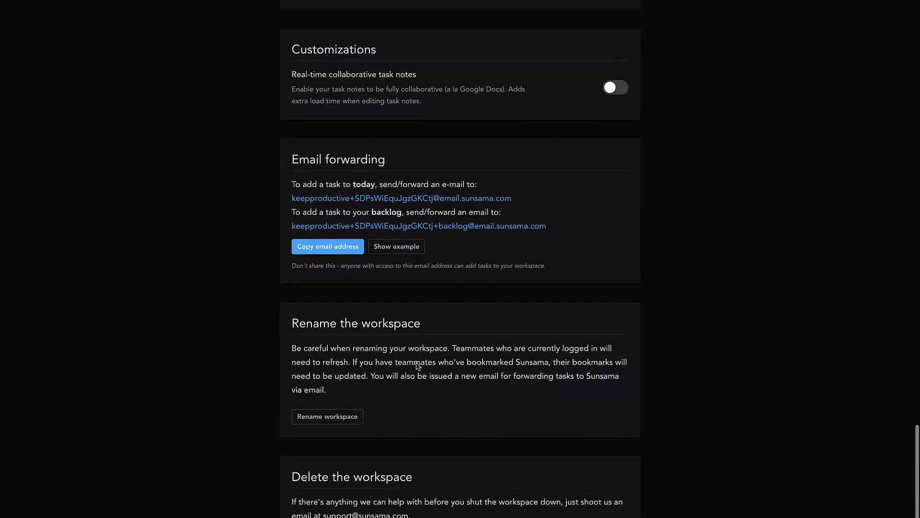
key("alt+Left")
left_click(24, 13)
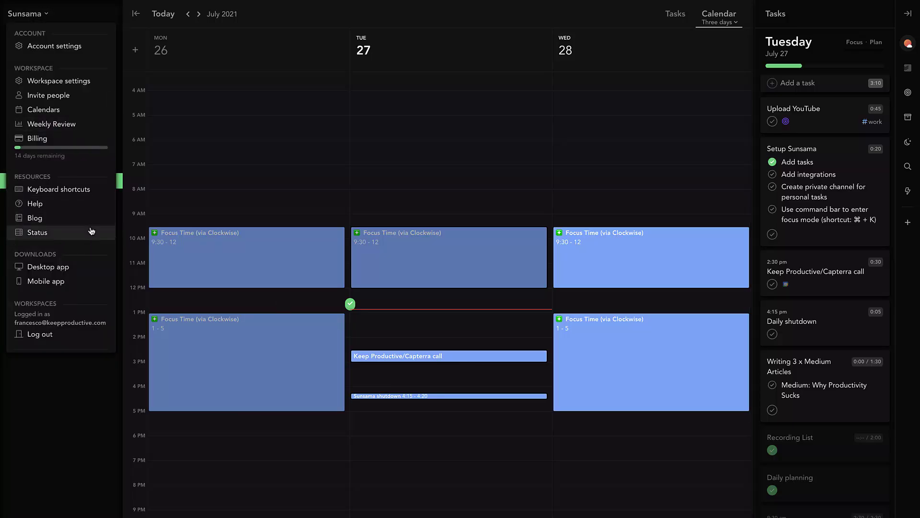
left_click(29, 73)
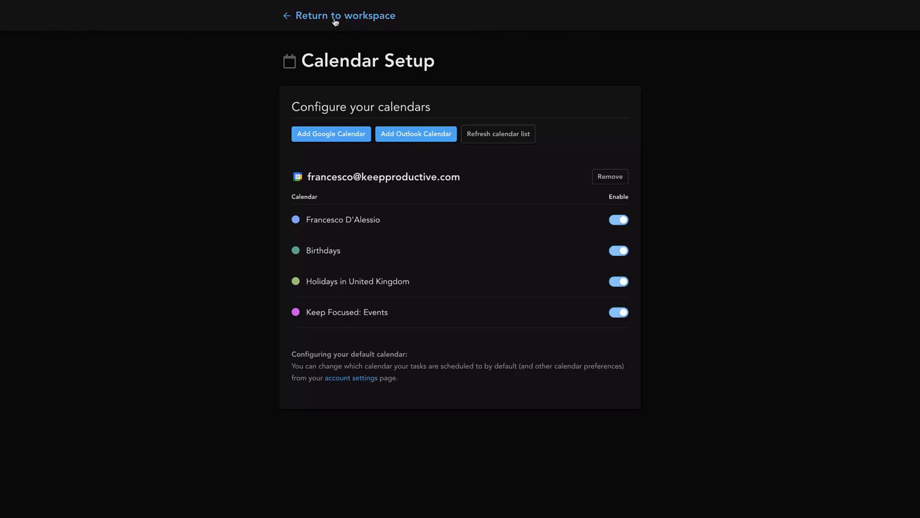
left_click(291, 19)
left_click(25, 14)
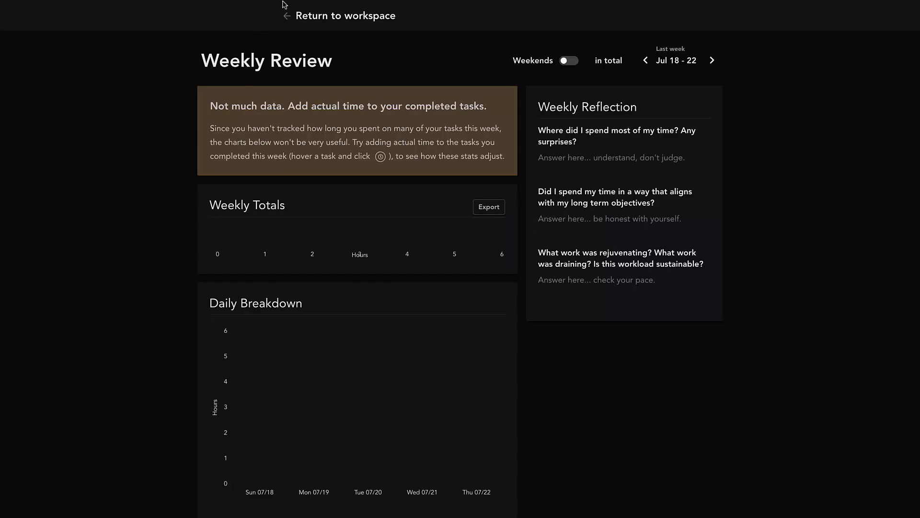
left_click(288, 16)
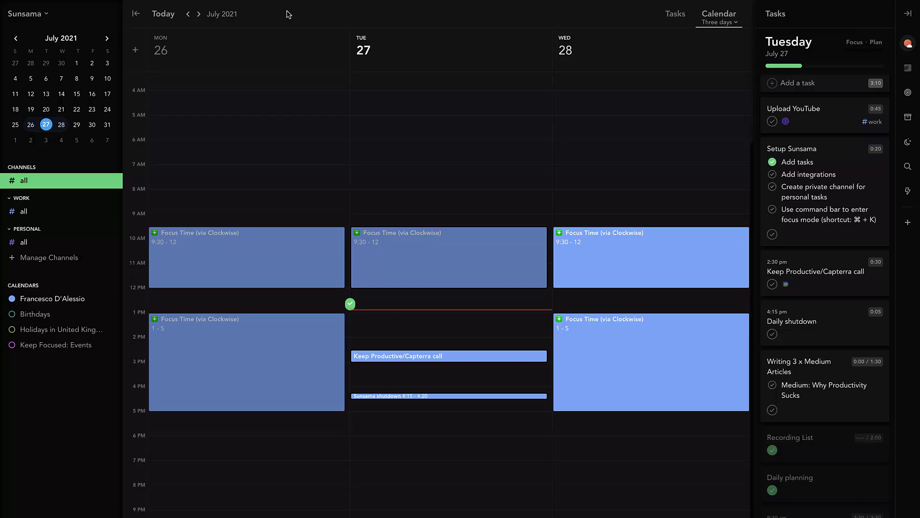
left_click(25, 13)
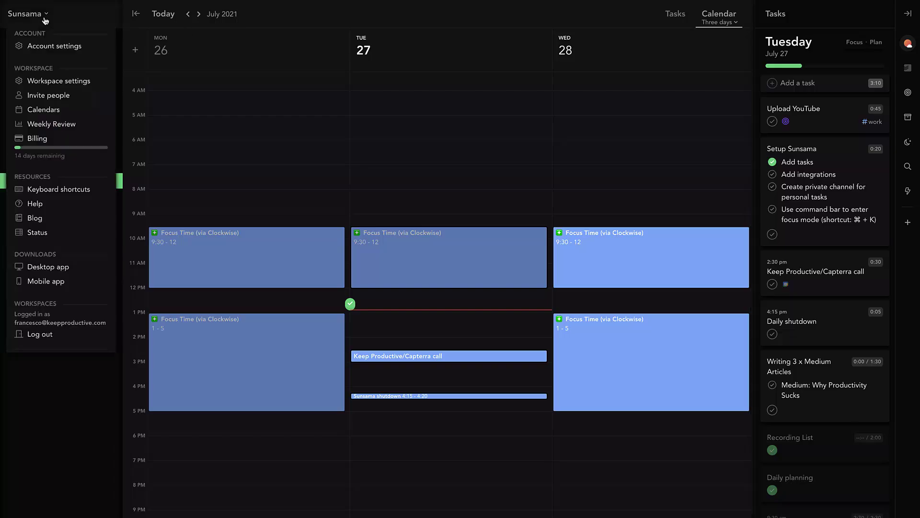
left_click(74, 146)
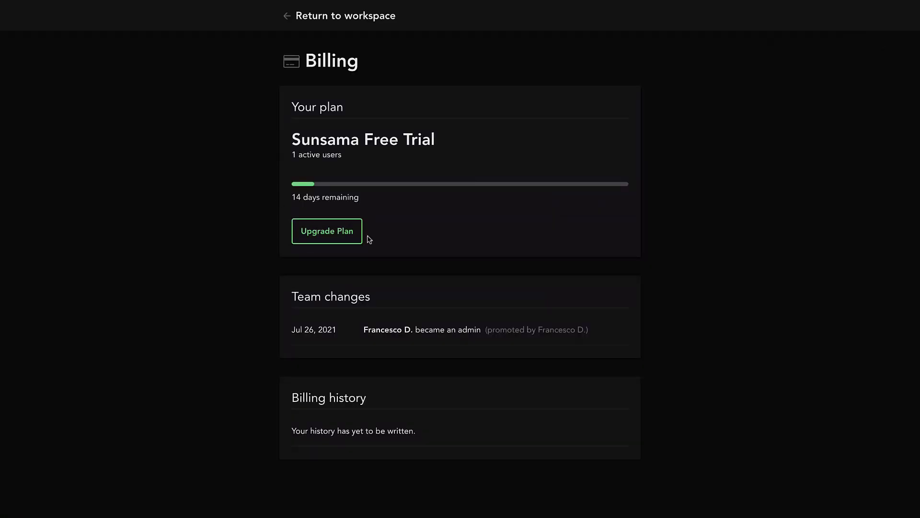
left_click(343, 232)
left_click(439, 123)
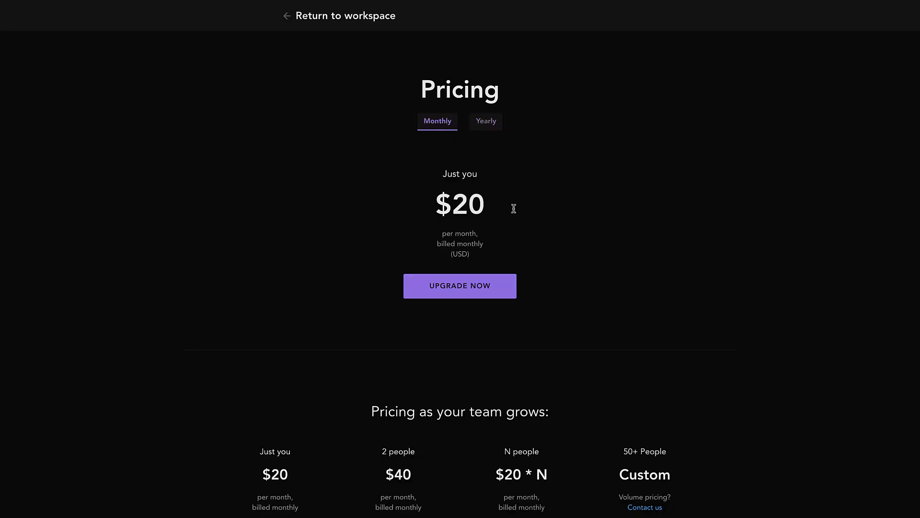
scroll(488, 338, "down", 1)
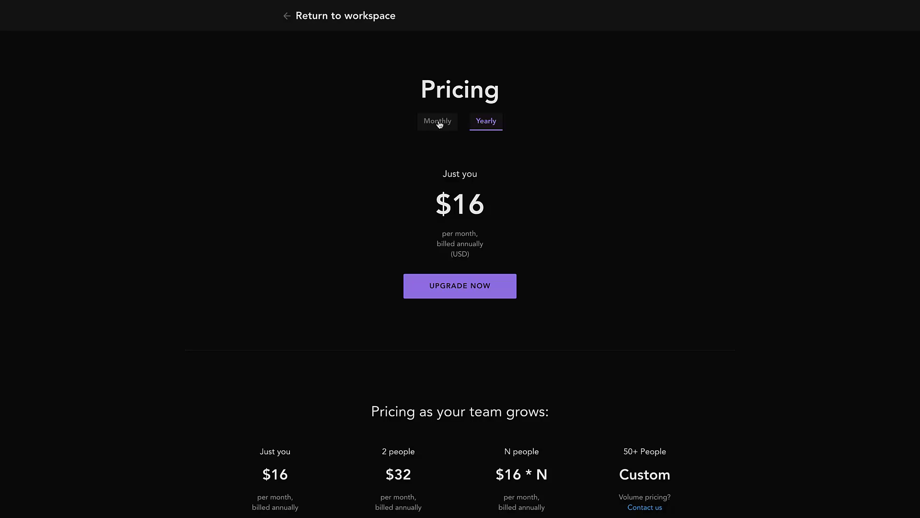
left_click(317, 23)
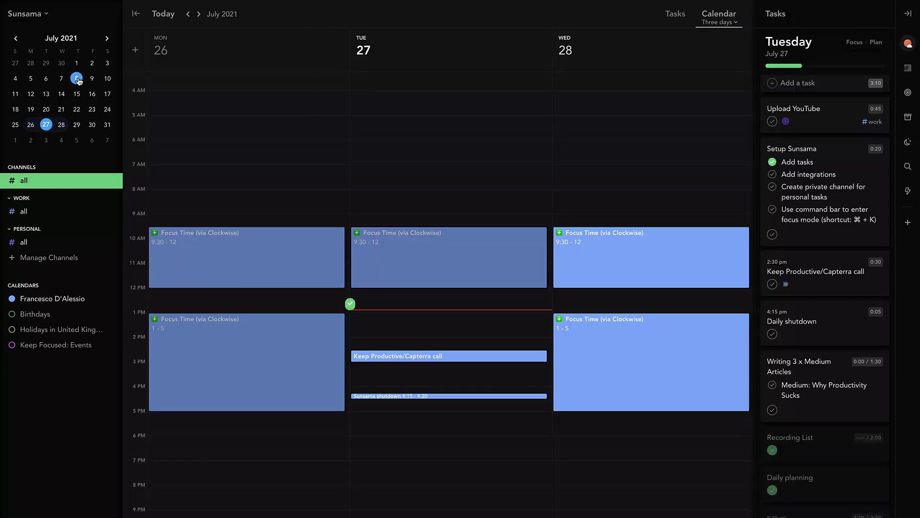
left_click(29, 14)
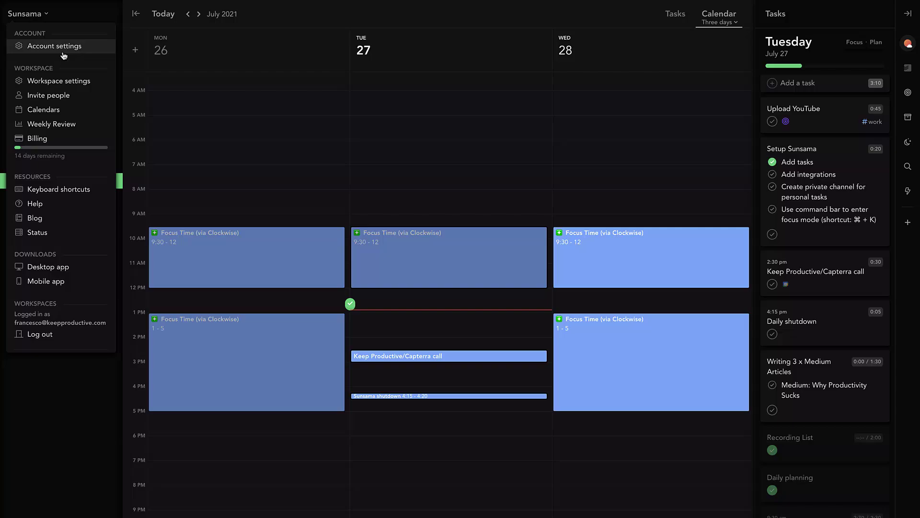
left_click(71, 21)
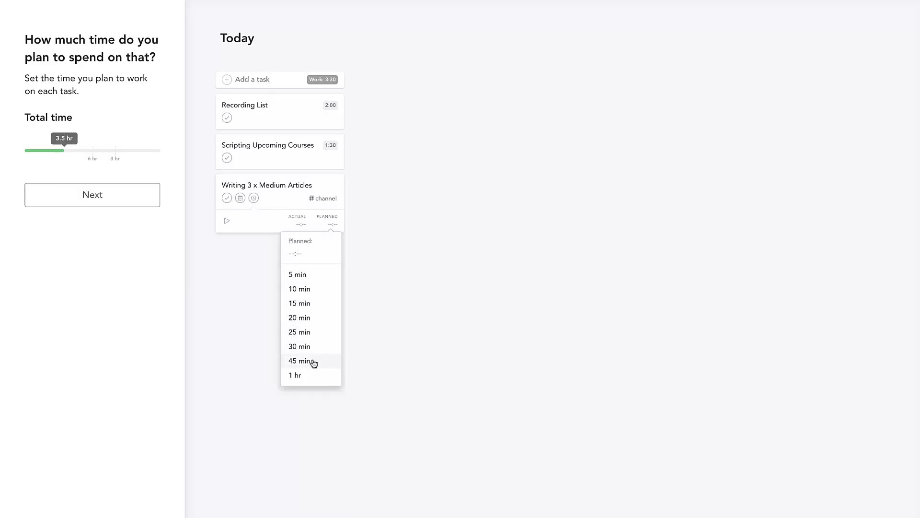
left_click(299, 372)
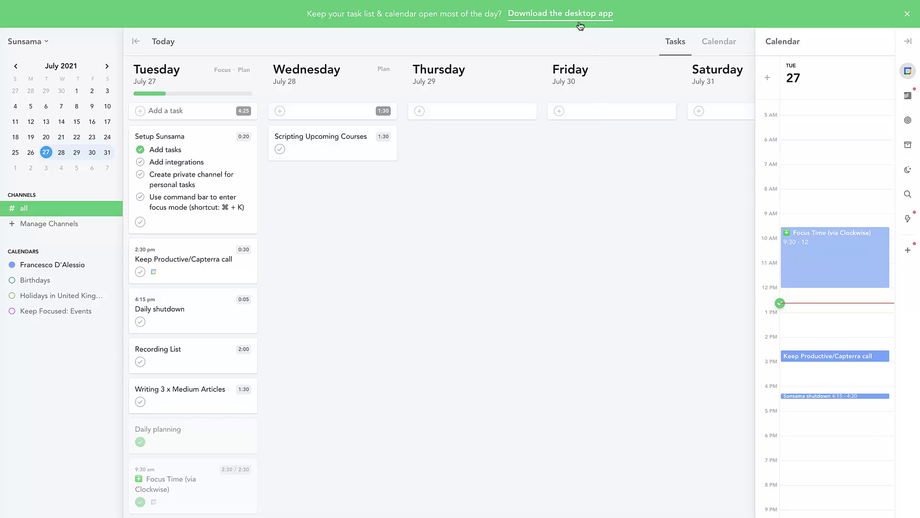
left_click(910, 15)
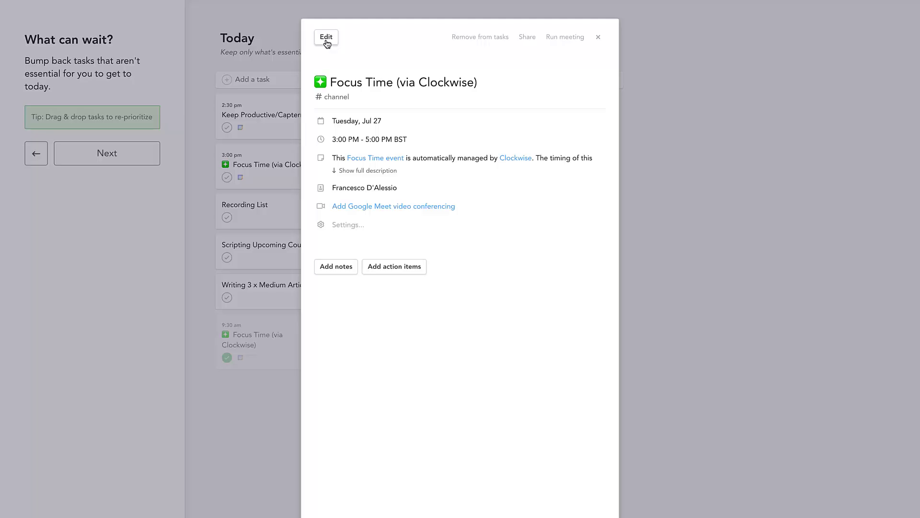
left_click(326, 42)
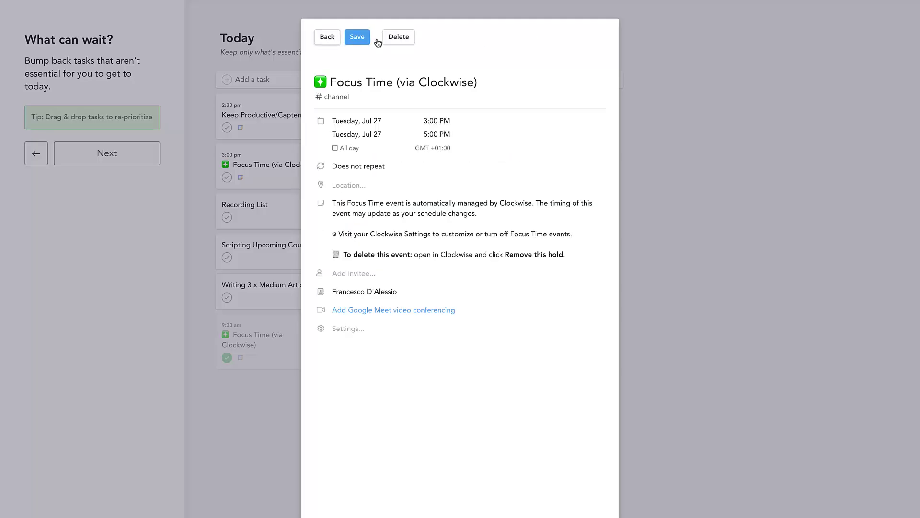
left_click(597, 38)
left_click(269, 156)
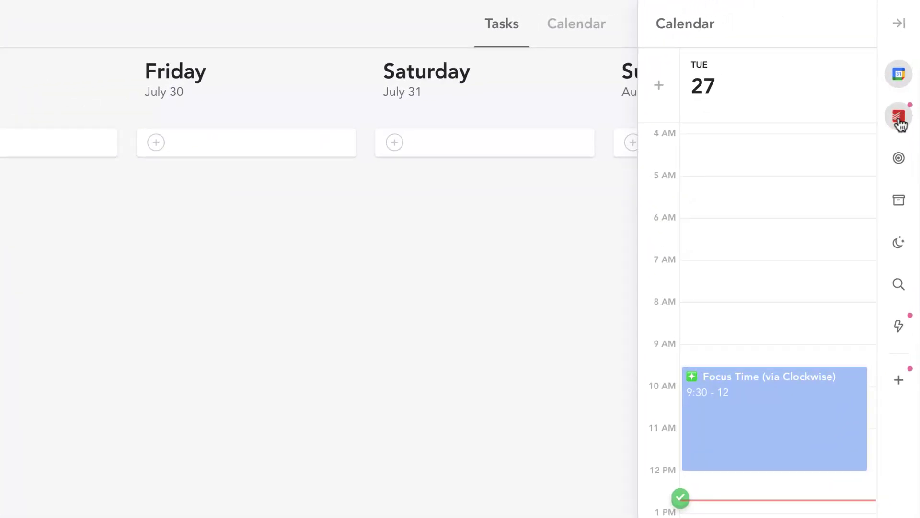
left_click(898, 116)
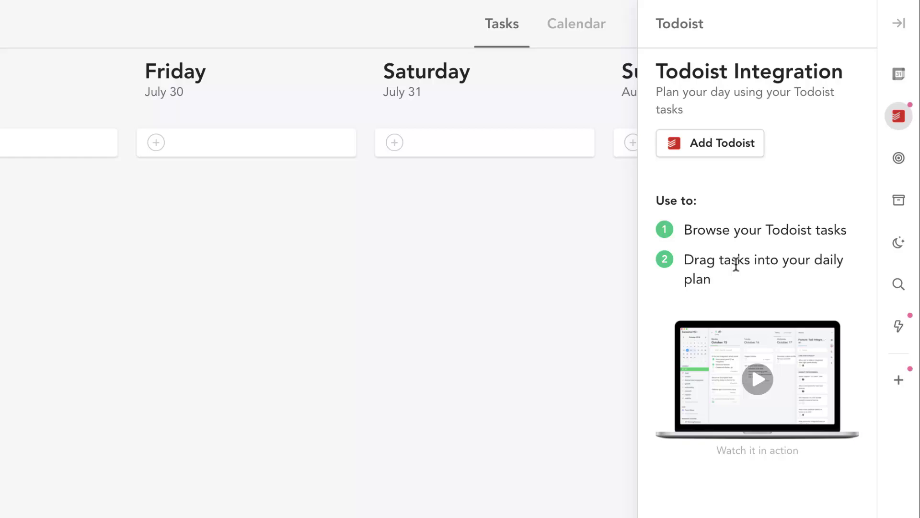
left_click(899, 383)
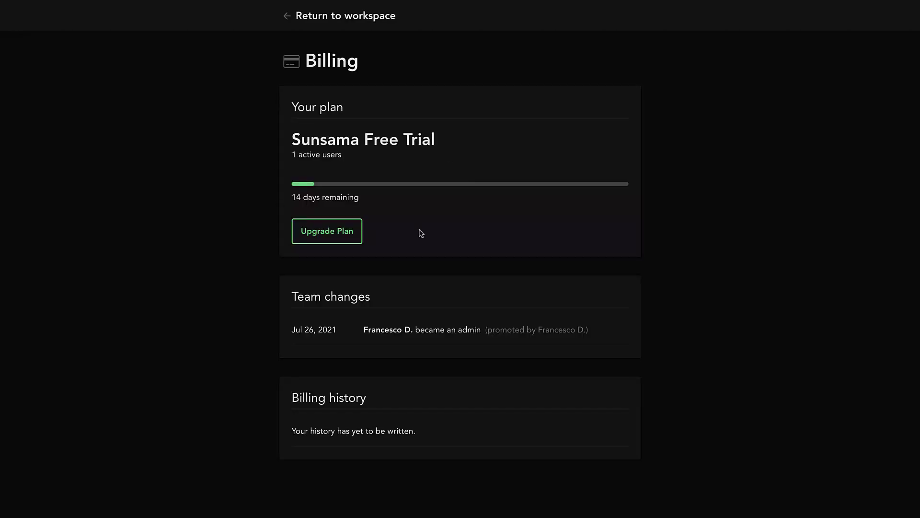
left_click(344, 233)
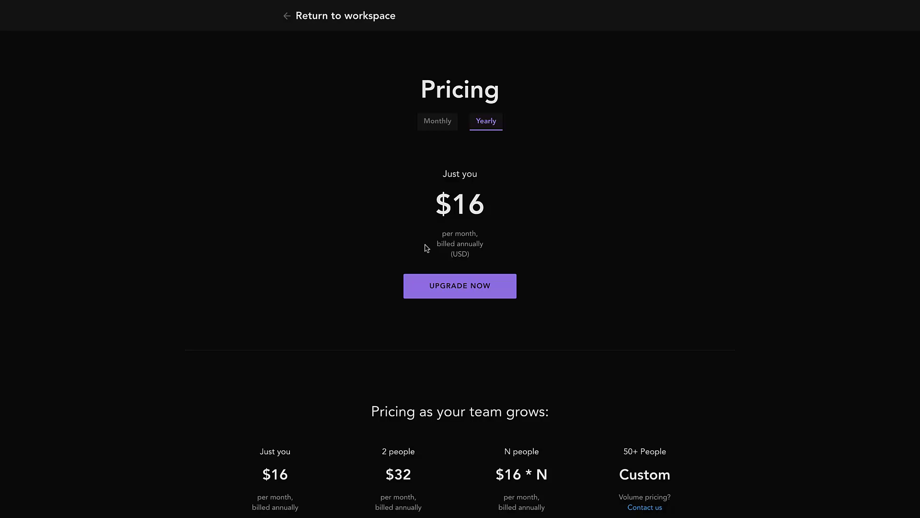
left_click(438, 121)
scroll(489, 338, "down", 1)
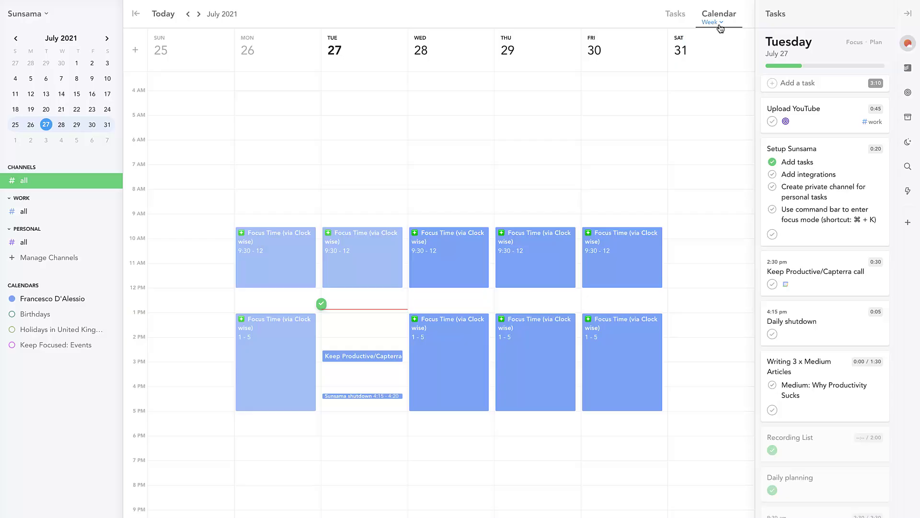
left_click(715, 22)
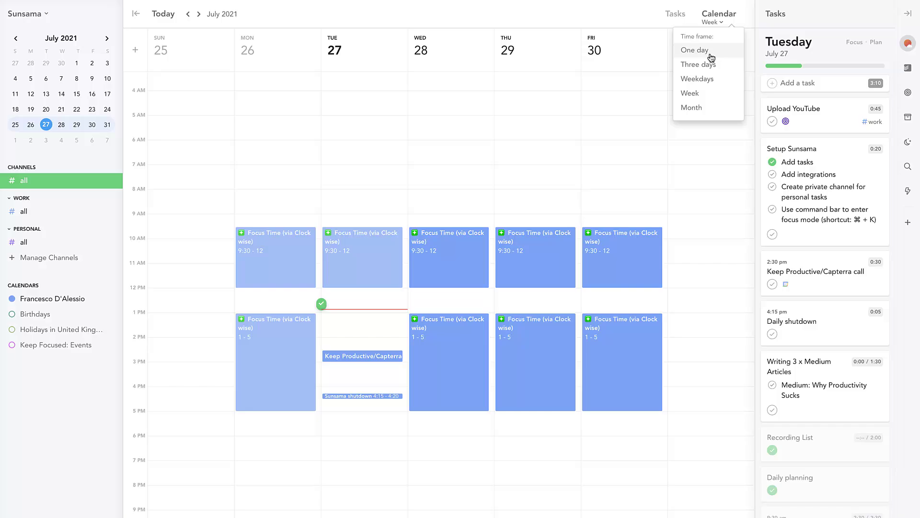
left_click(710, 56)
left_click(716, 24)
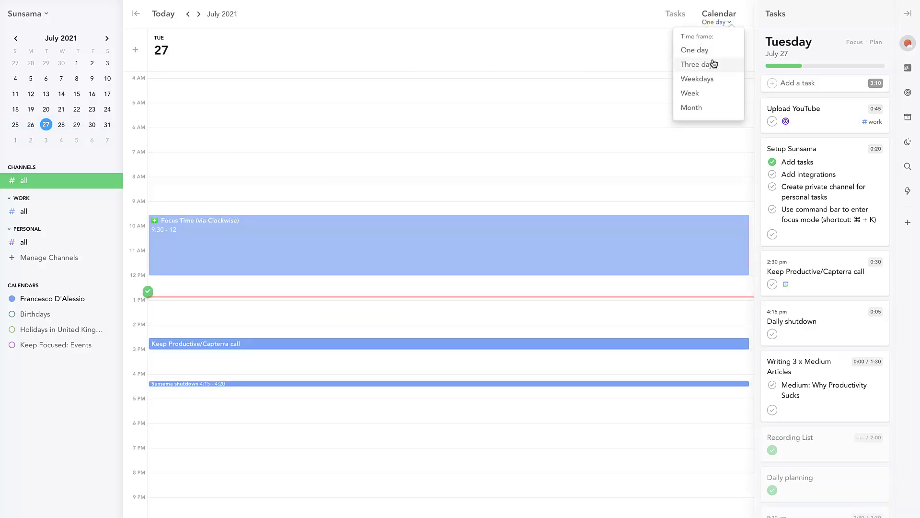
left_click(712, 65)
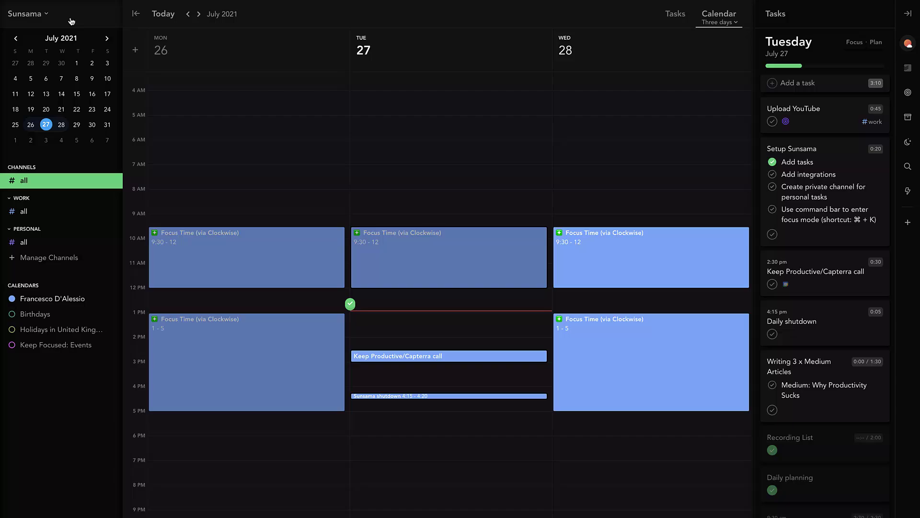